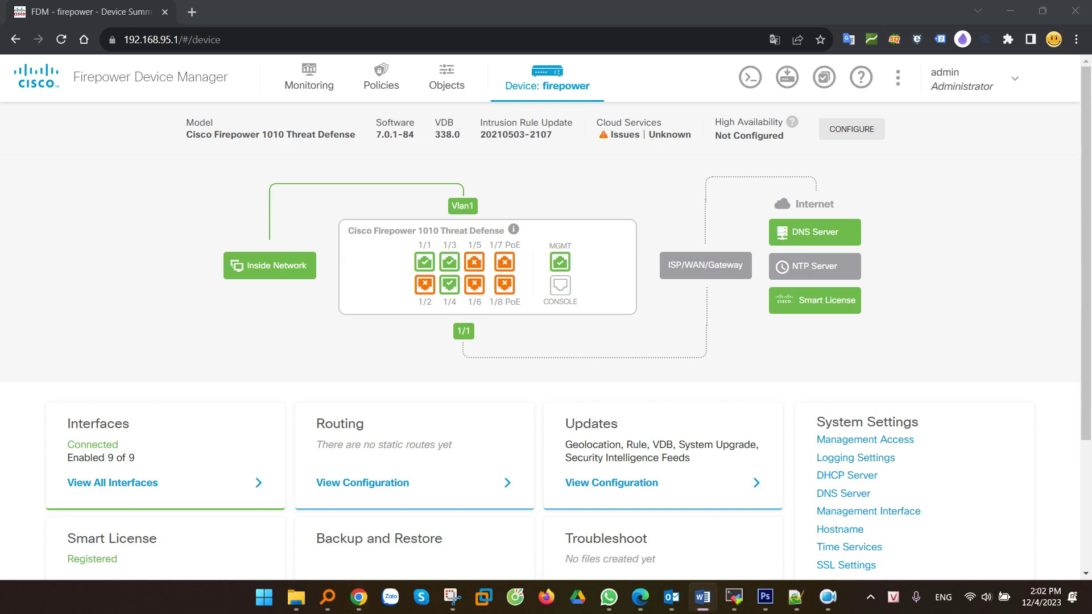
# Start a new network object named Server-1 and give it the description Server-1
pyautogui.hotkey('alt', 'Tab')
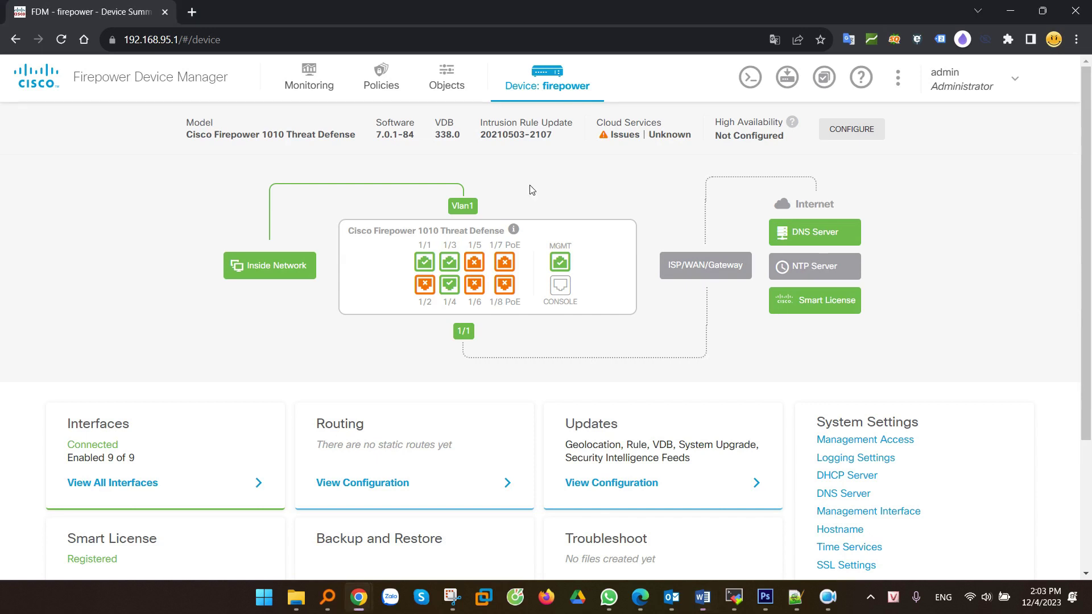
pyautogui.click(451, 88)
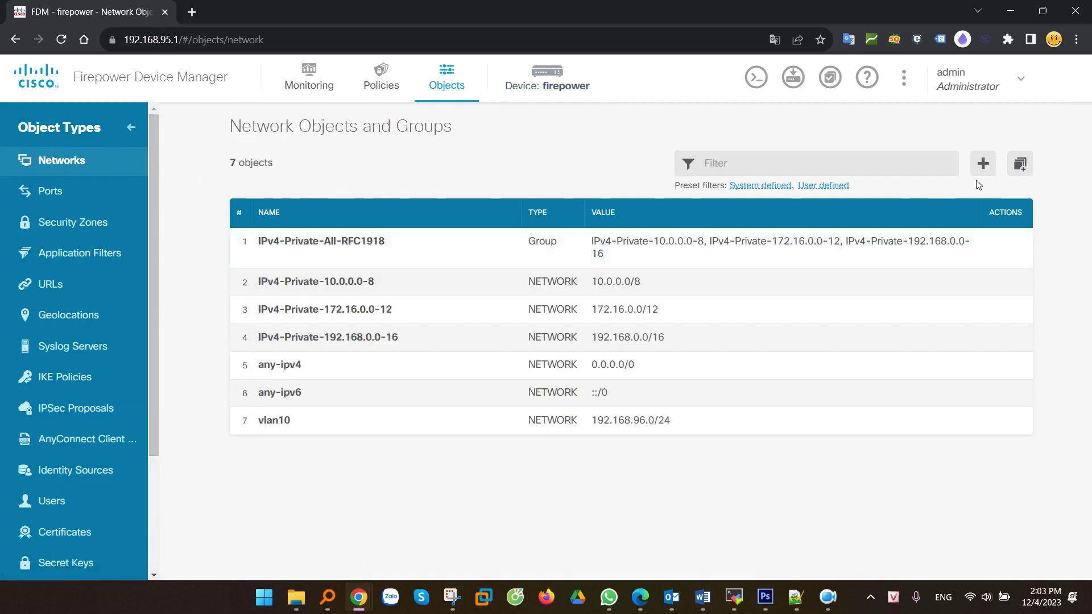
pyautogui.click(984, 163)
pyautogui.click(373, 172)
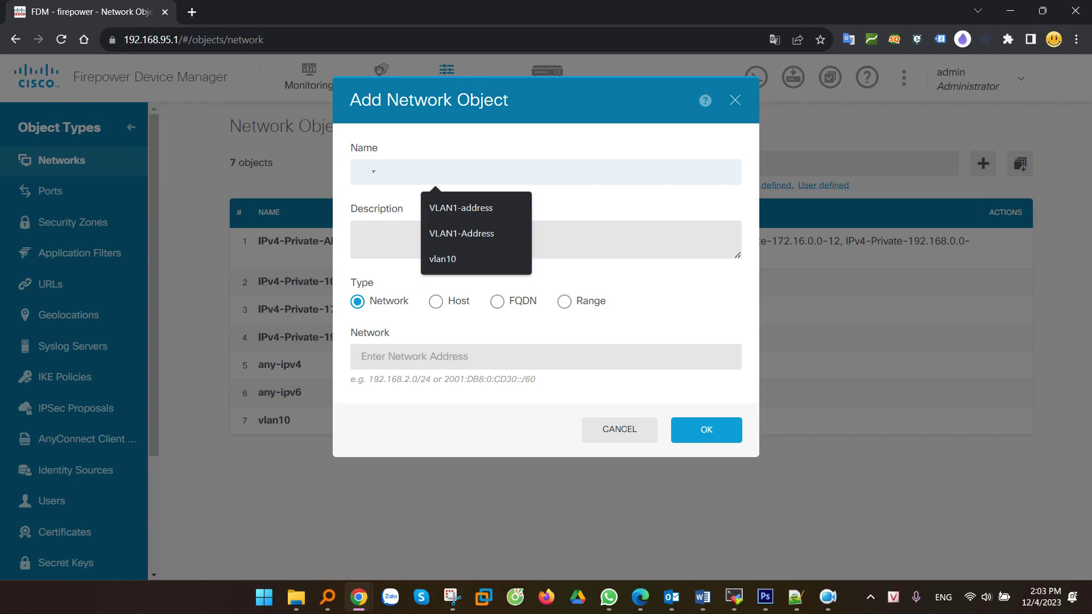
pyautogui.write('Server-1')
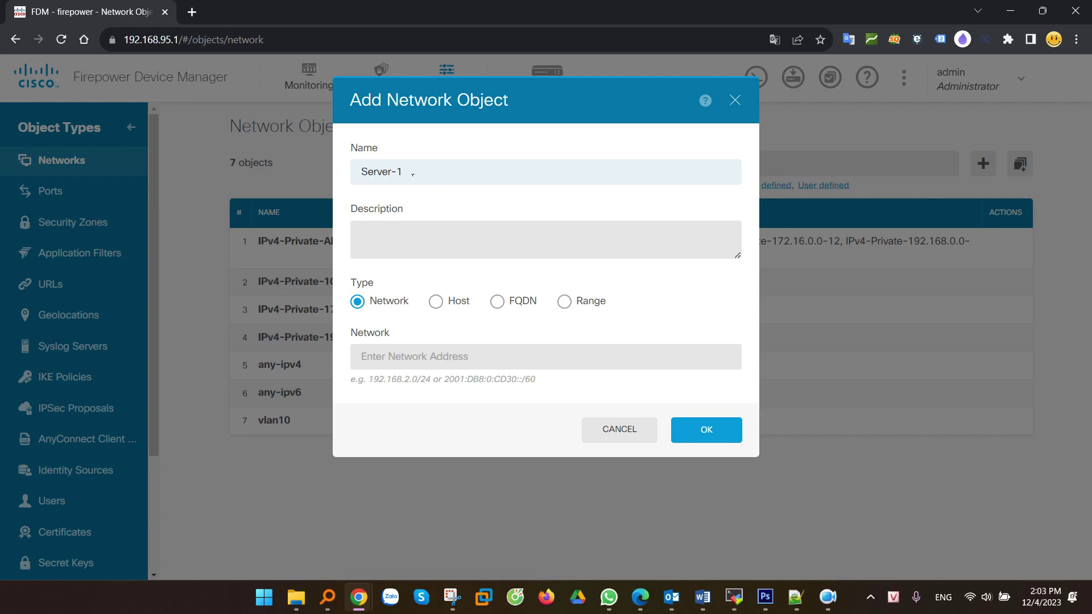
pyautogui.hotkey('ctrl', 'a')
pyautogui.hotkey('ctrl', 'c')
pyautogui.click(386, 250)
pyautogui.hotkey('ctrl', 'v')
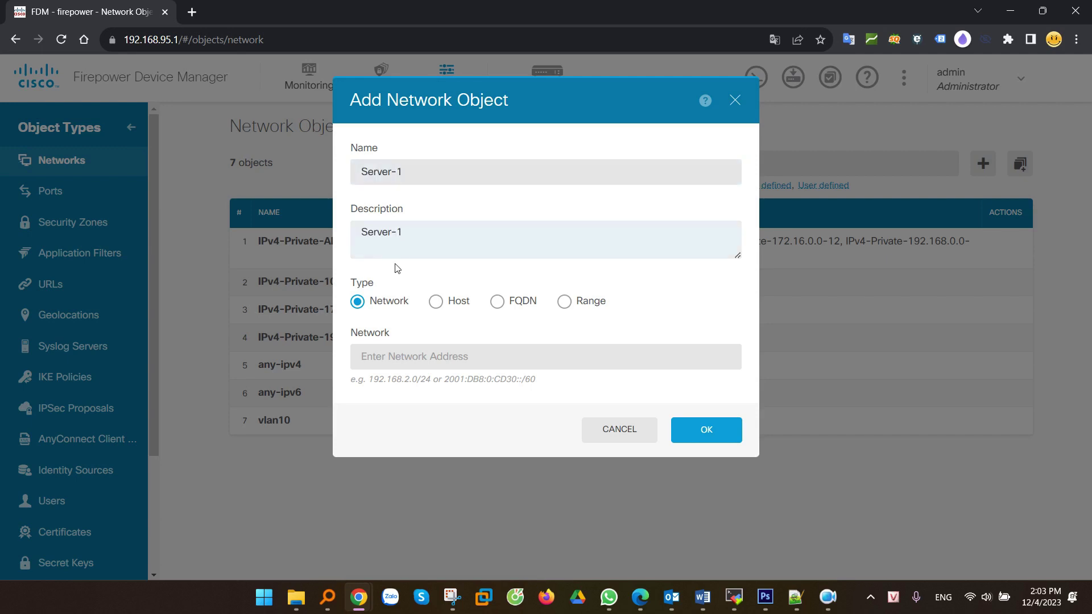
# Set the network object's type to Host with address 192.168.95.100 and save the object
pyautogui.moveTo(358, 283); pyautogui.dragTo(390, 285)
pyautogui.click(436, 301)
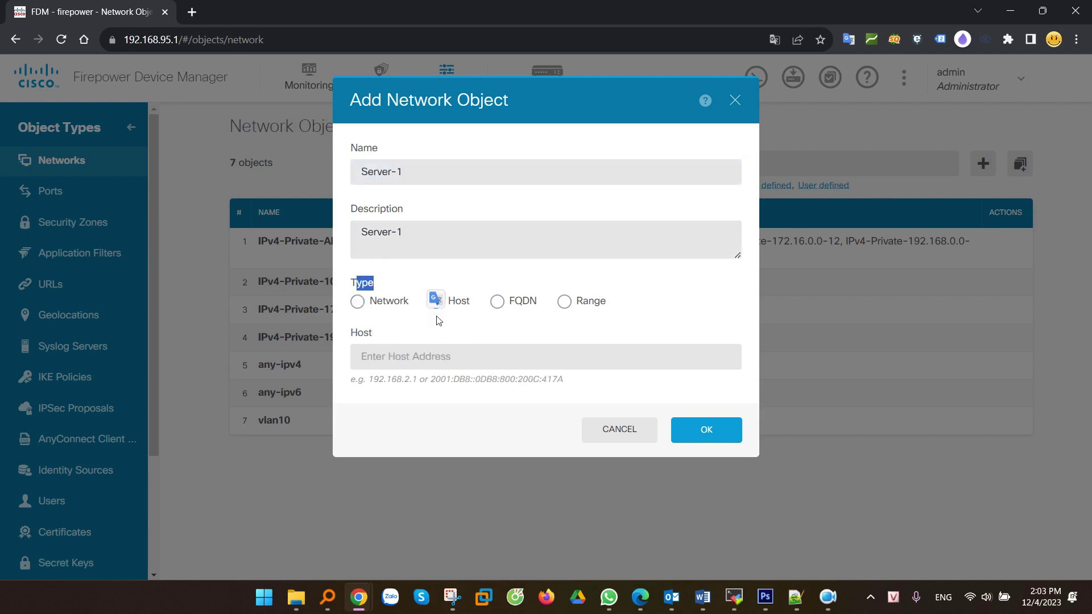
pyautogui.click(438, 356)
pyautogui.write('192.168.')
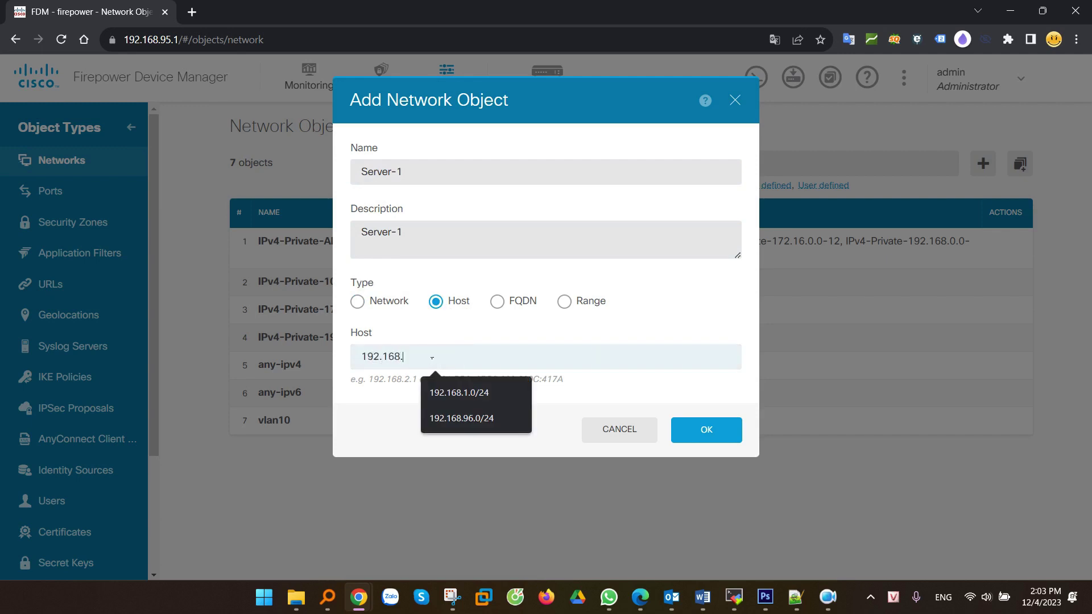
pyautogui.write('95.100')
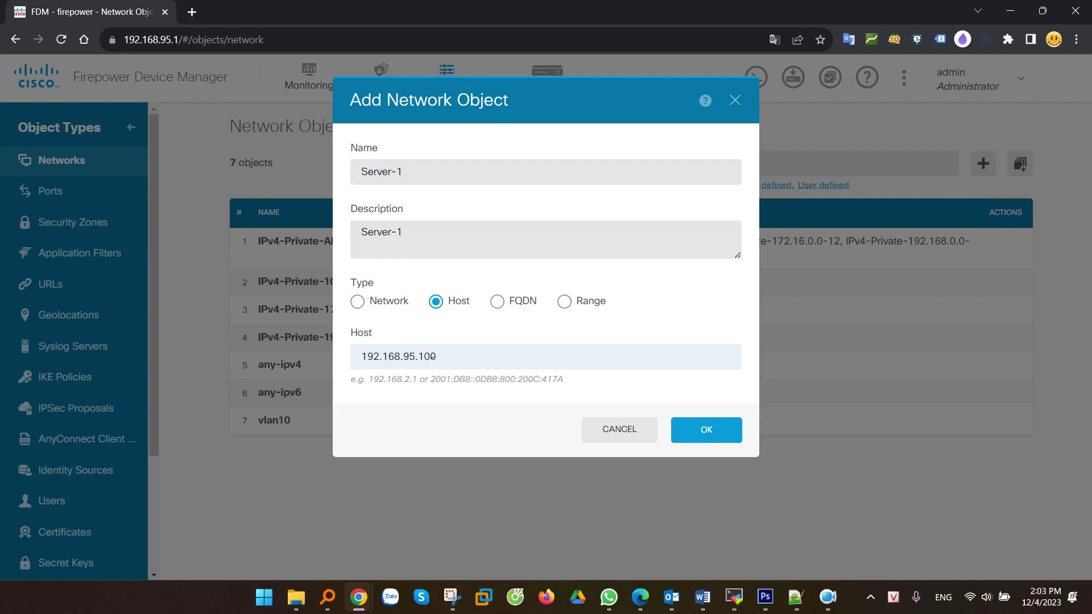
pyautogui.click(718, 438)
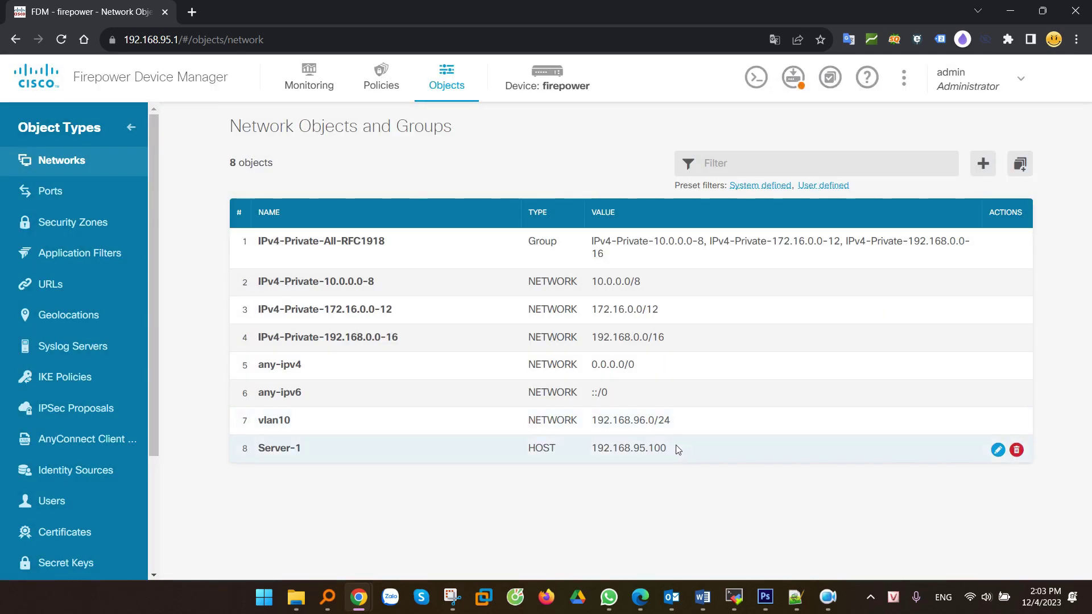
pyautogui.moveTo(678, 449); pyautogui.dragTo(256, 449)
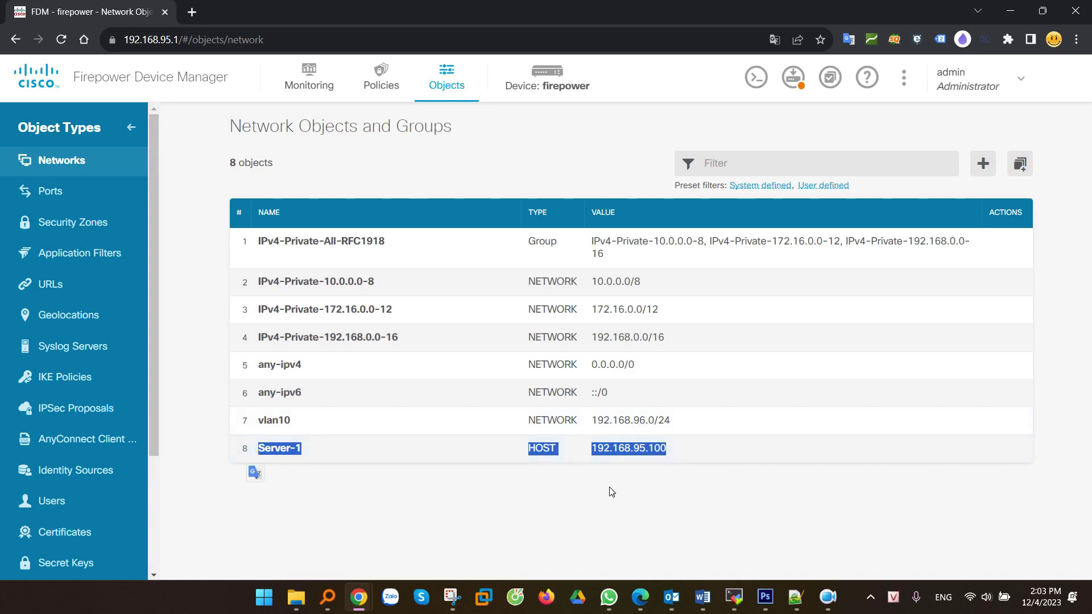
pyautogui.hotkey('alt', 'Tab')
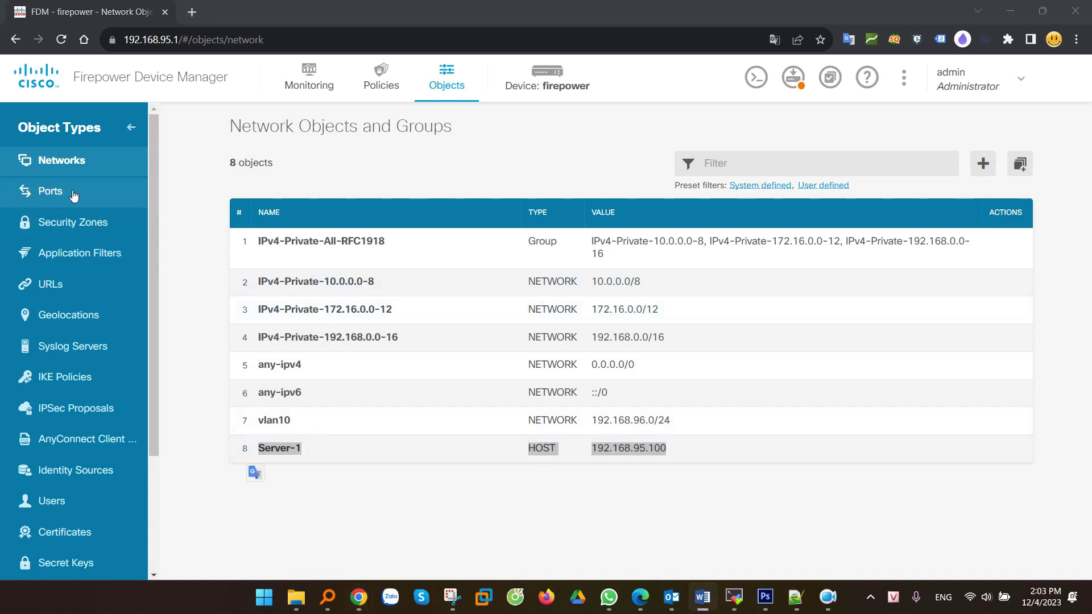
# Start a new port object named Remote-Desktop and give it the description Remote-Desktop
pyautogui.click(55, 192)
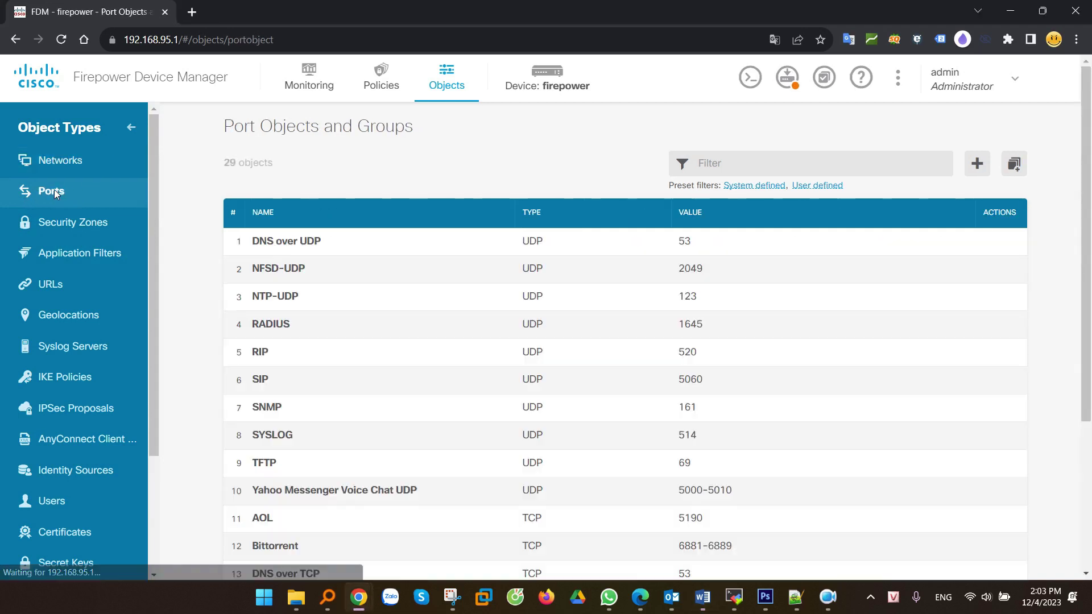
pyautogui.scroll(-8, 453, 344)
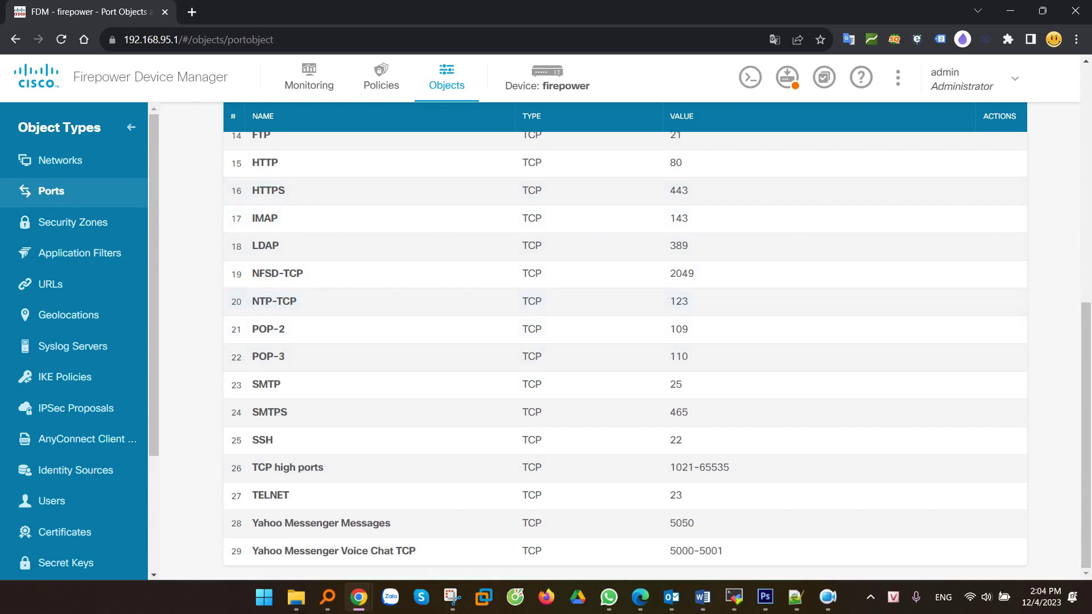
pyautogui.click(703, 598)
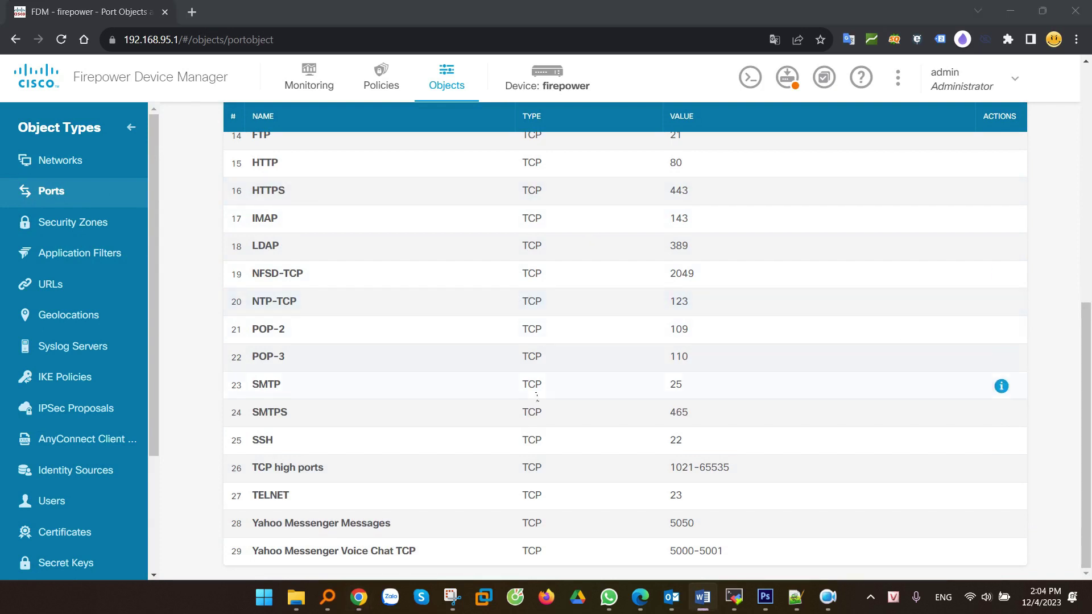
pyautogui.scroll(8, 387, 387)
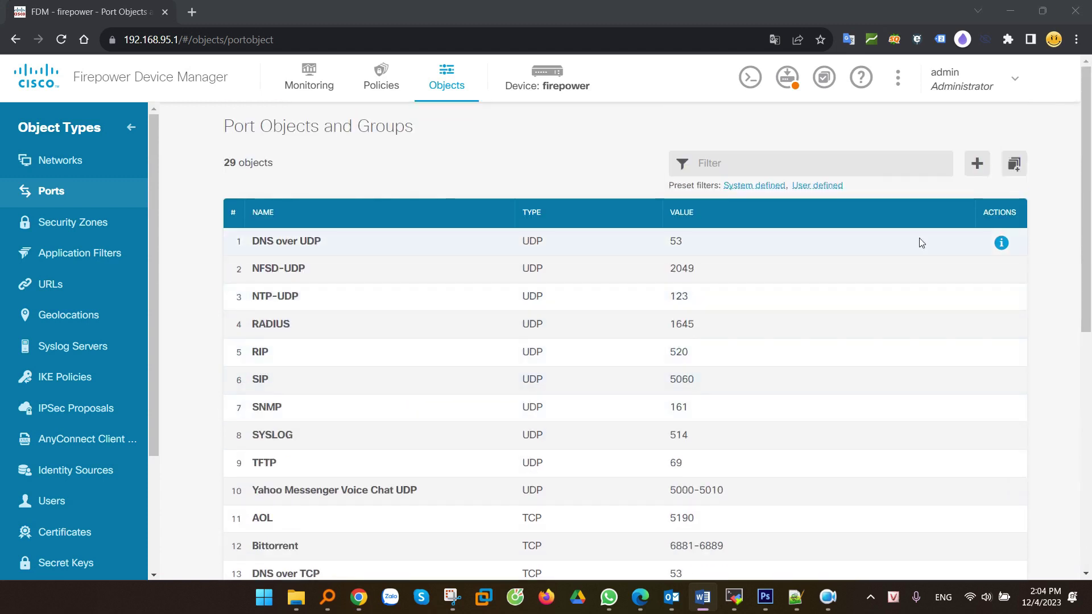
pyautogui.click(976, 167)
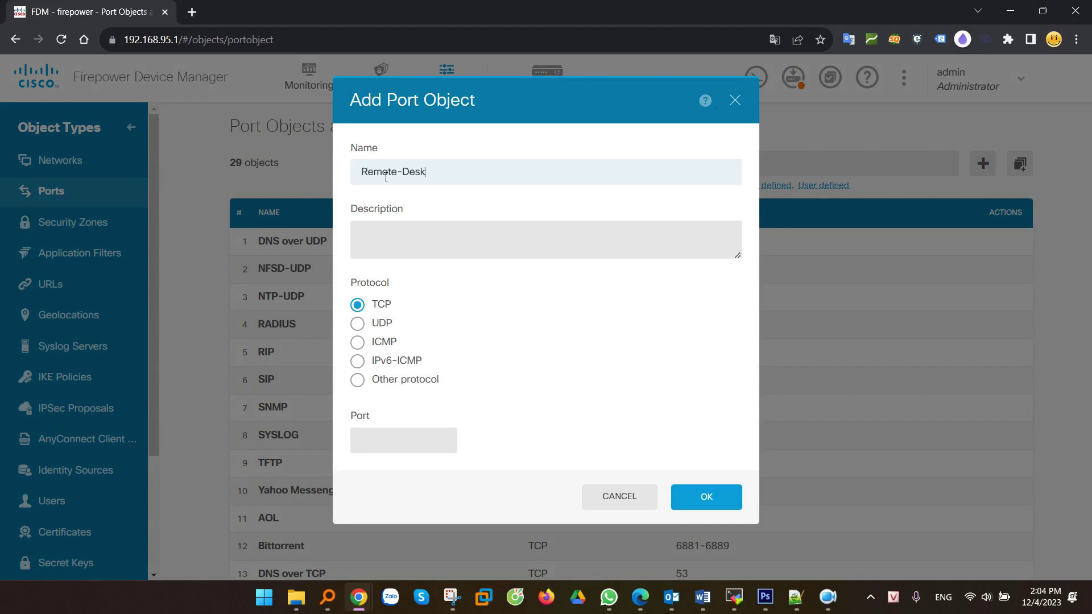
pyautogui.hotkey('ctrl', 'a')
pyautogui.hotkey('ctrl', 'c')
pyautogui.click(385, 228)
pyautogui.hotkey('ctrl', 'v')
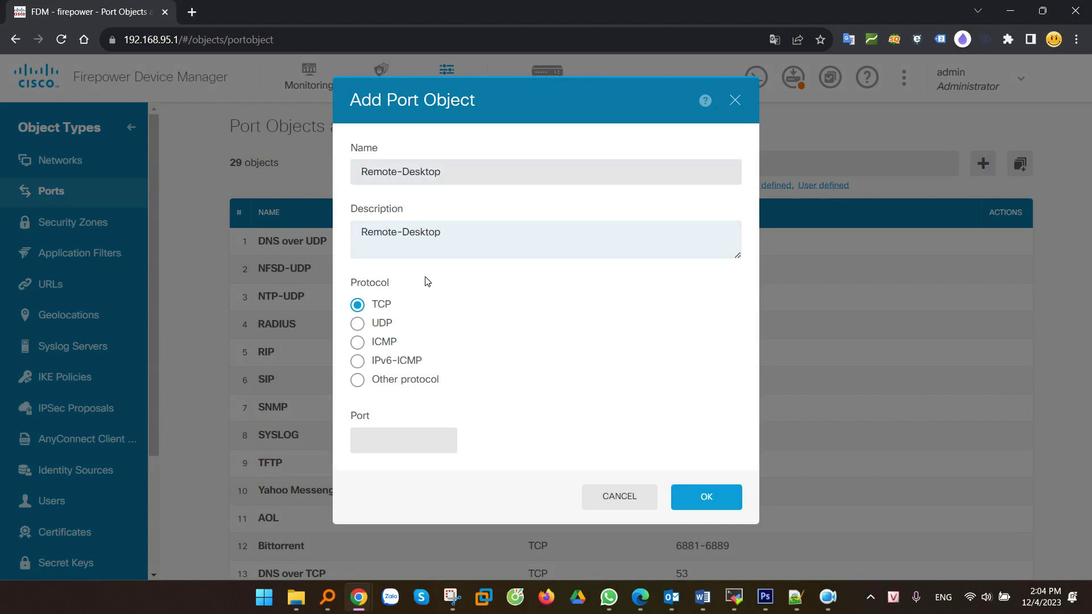
# Set the port object to protocol TCP with port 3389, save it, and check its entry in the port objects list
pyautogui.hotkey('alt', 'Tab')
pyautogui.moveTo(357, 285); pyautogui.dragTo(417, 285)
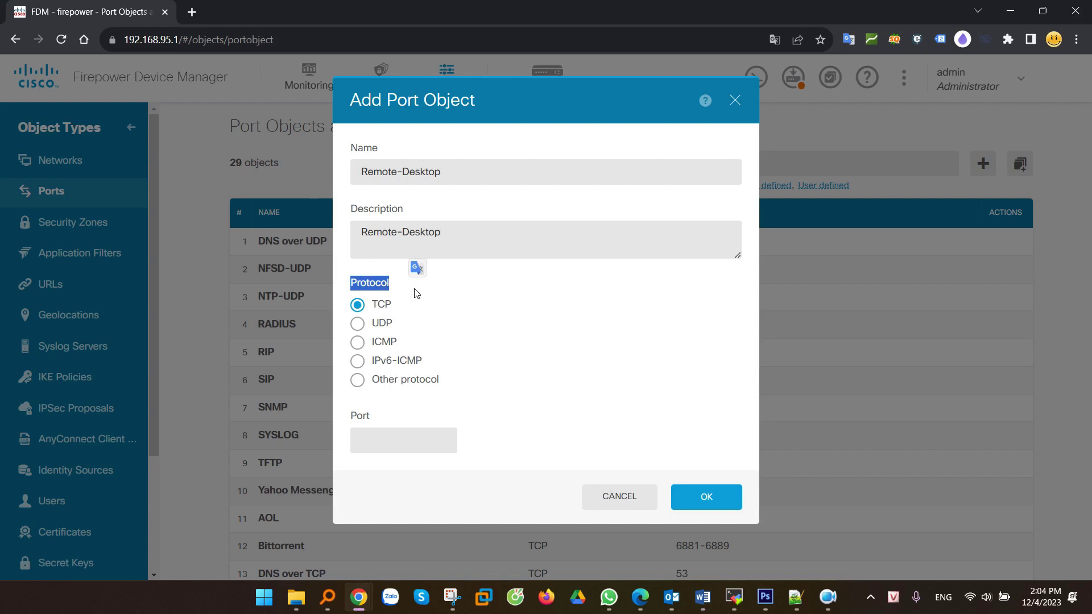
pyautogui.click(358, 307)
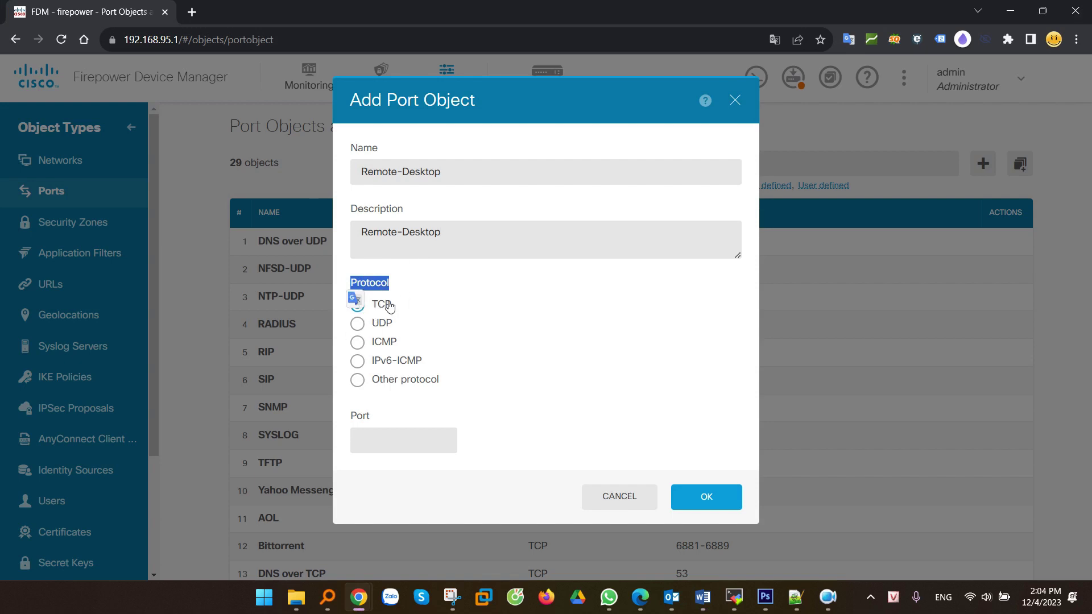
pyautogui.click(392, 447)
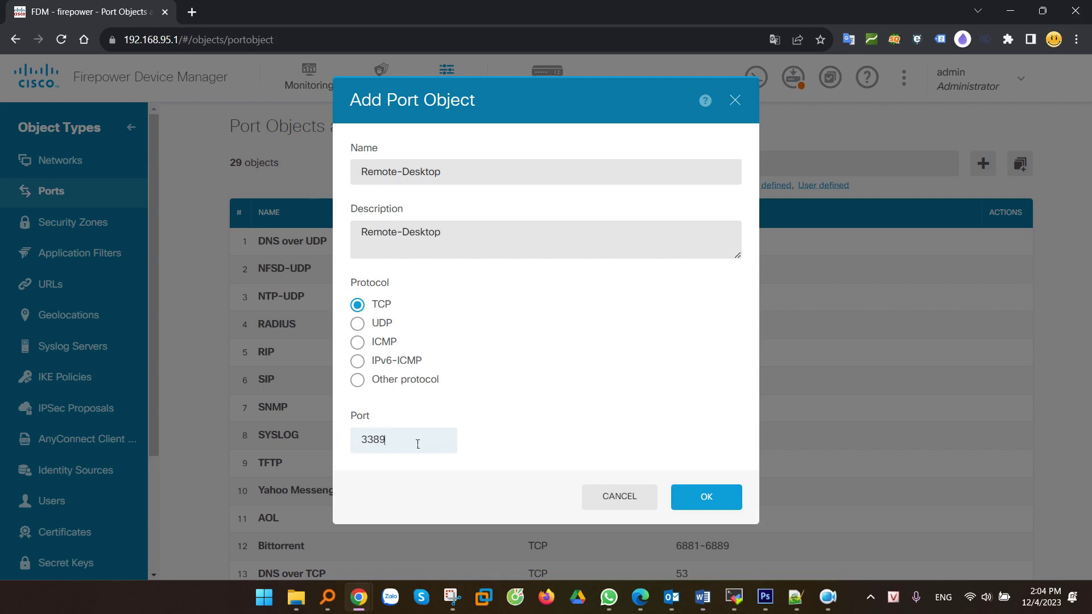
pyautogui.click(711, 498)
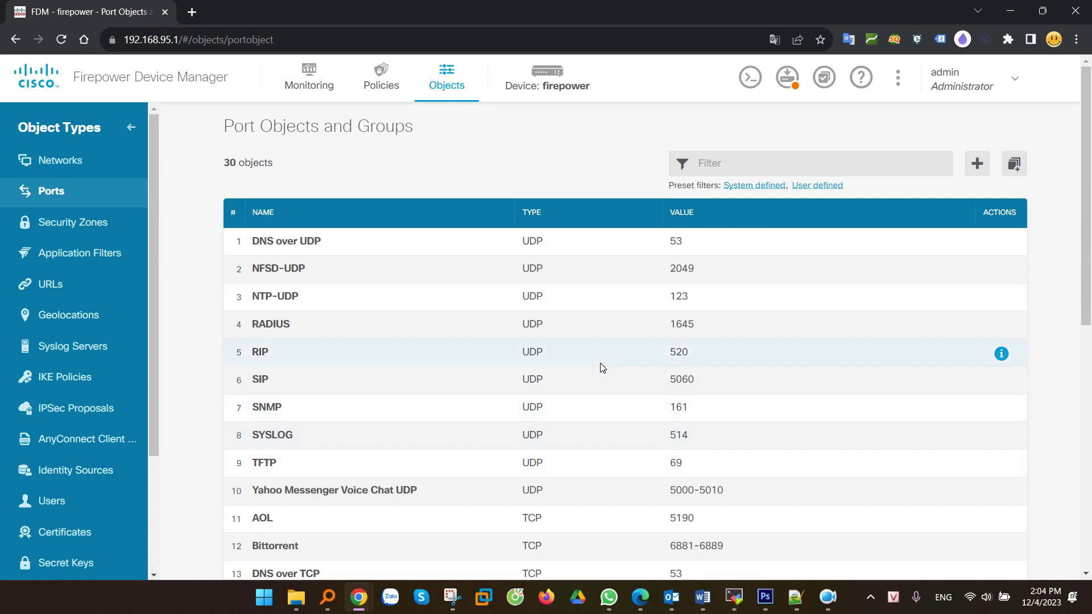
pyautogui.scroll(-8, 603, 368)
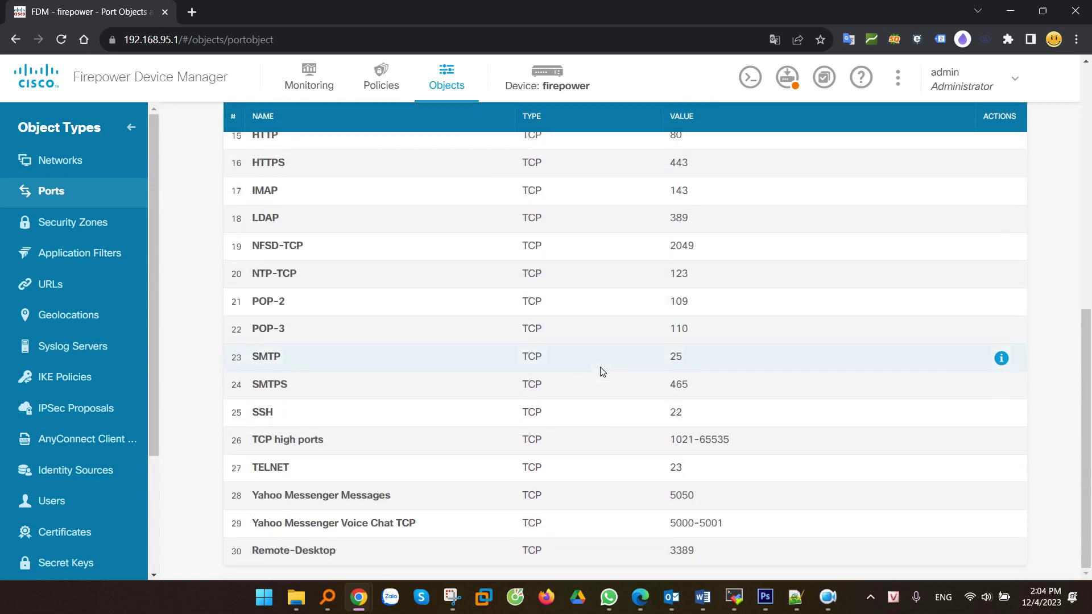
pyautogui.moveTo(253, 550); pyautogui.dragTo(704, 549)
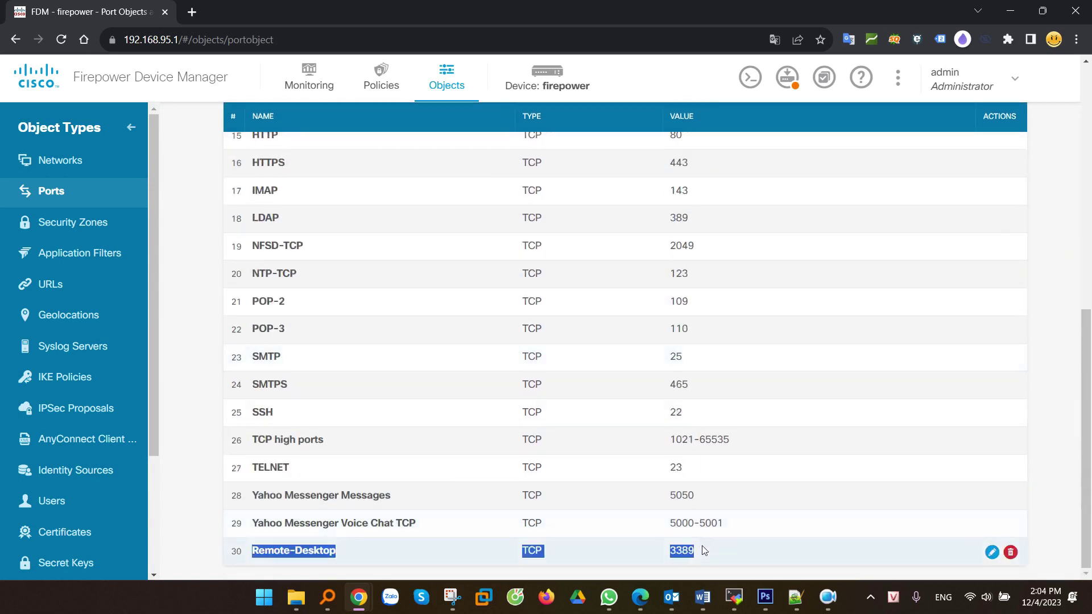
pyautogui.click(786, 551)
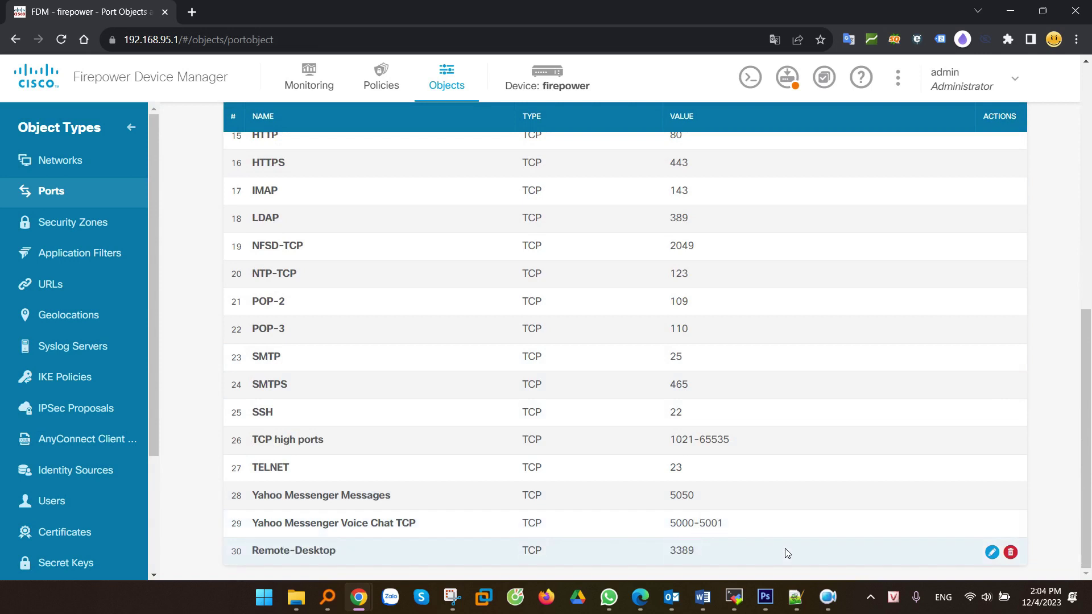
pyautogui.click(703, 597)
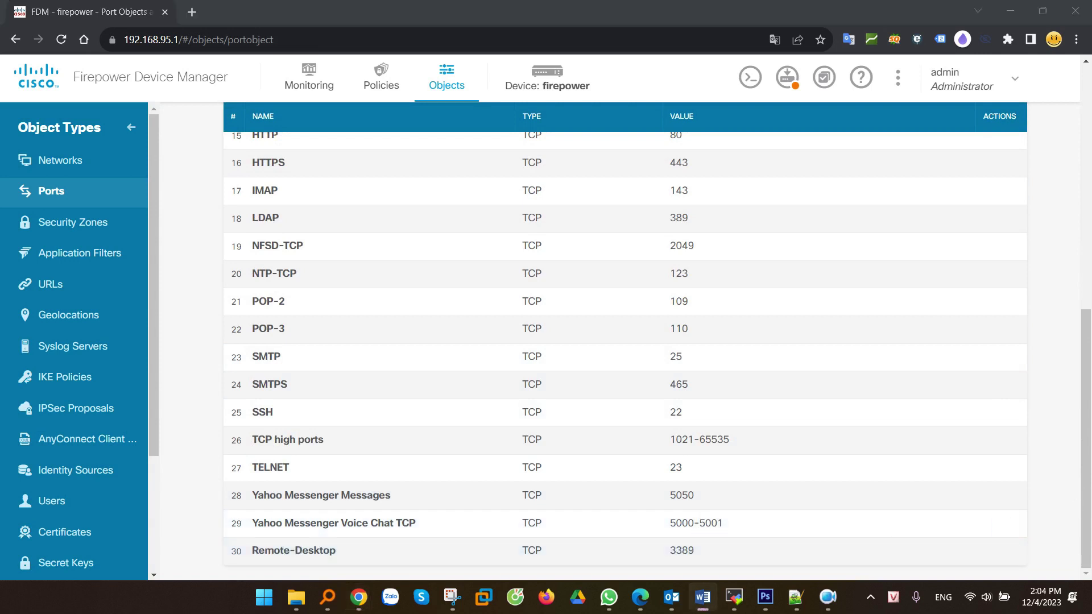
# Start a new access control rule titled NAT-95.100-3389 with the action Allow
pyautogui.click(384, 85)
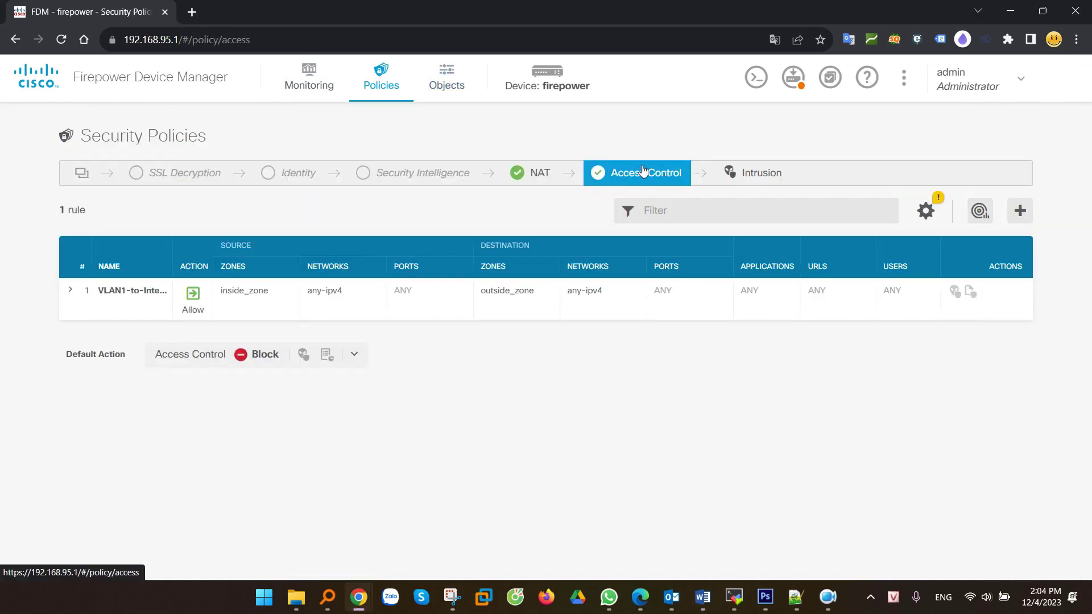
pyautogui.click(1018, 215)
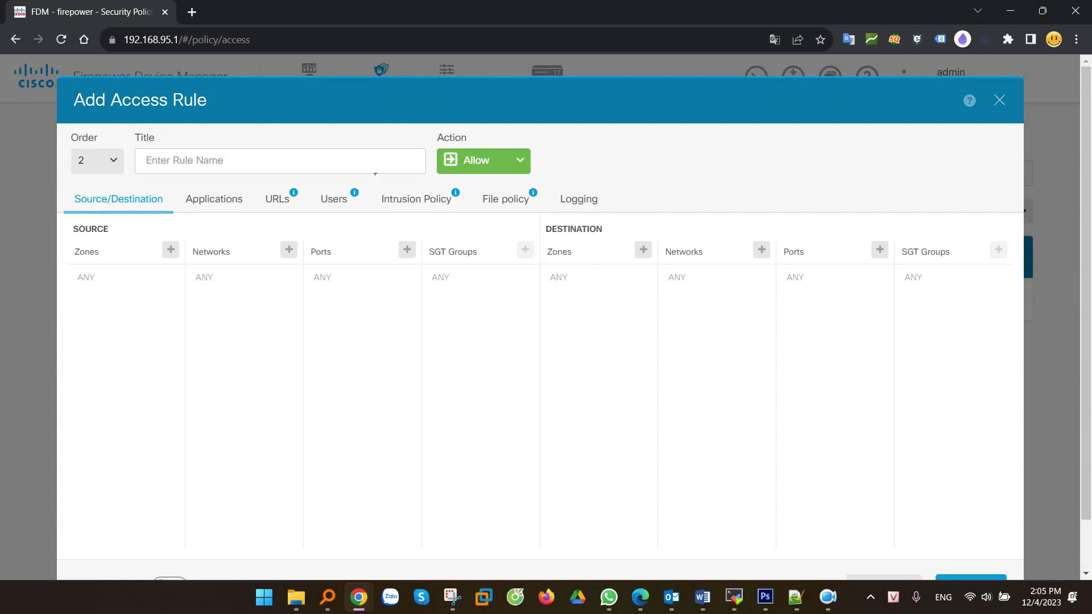
pyautogui.click(208, 161)
pyautogui.write('NAT-95.100-3389')
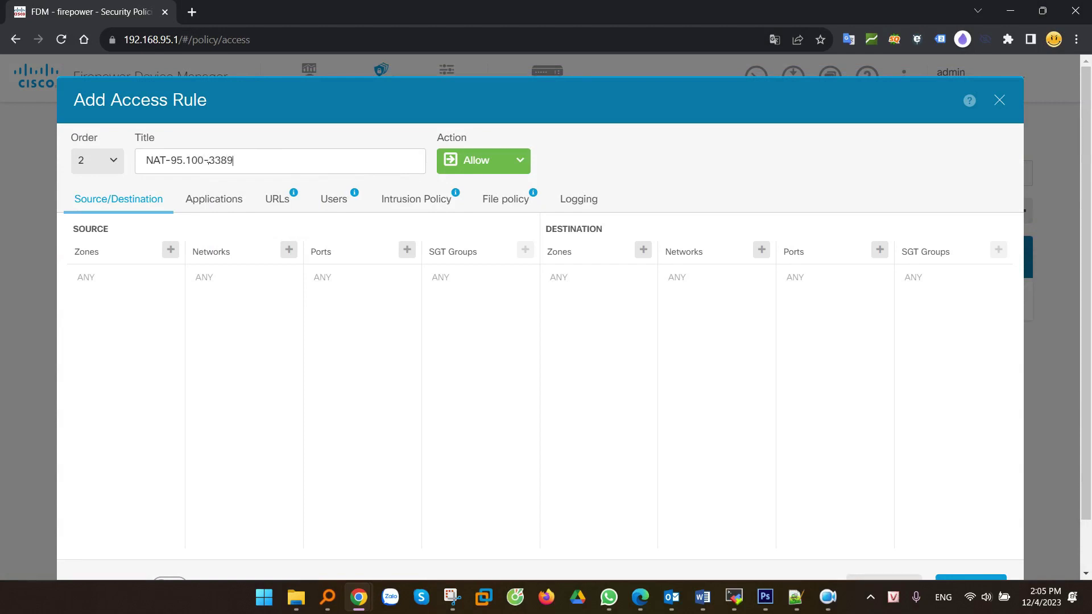
pyautogui.click(521, 164)
pyautogui.click(487, 240)
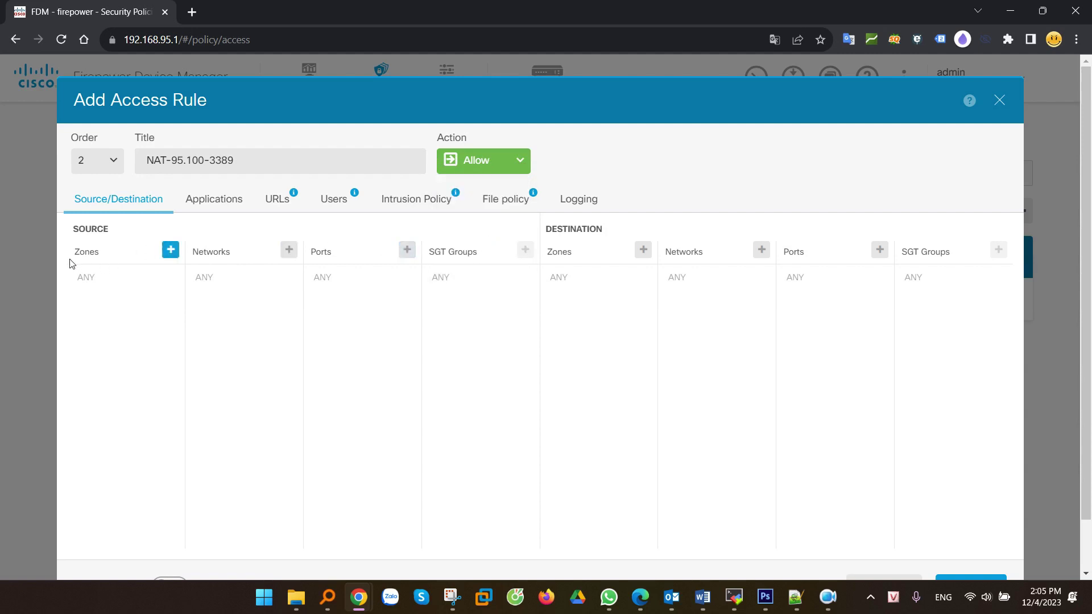
# Add outside_zone as the access rule's source zone
pyautogui.click(171, 251)
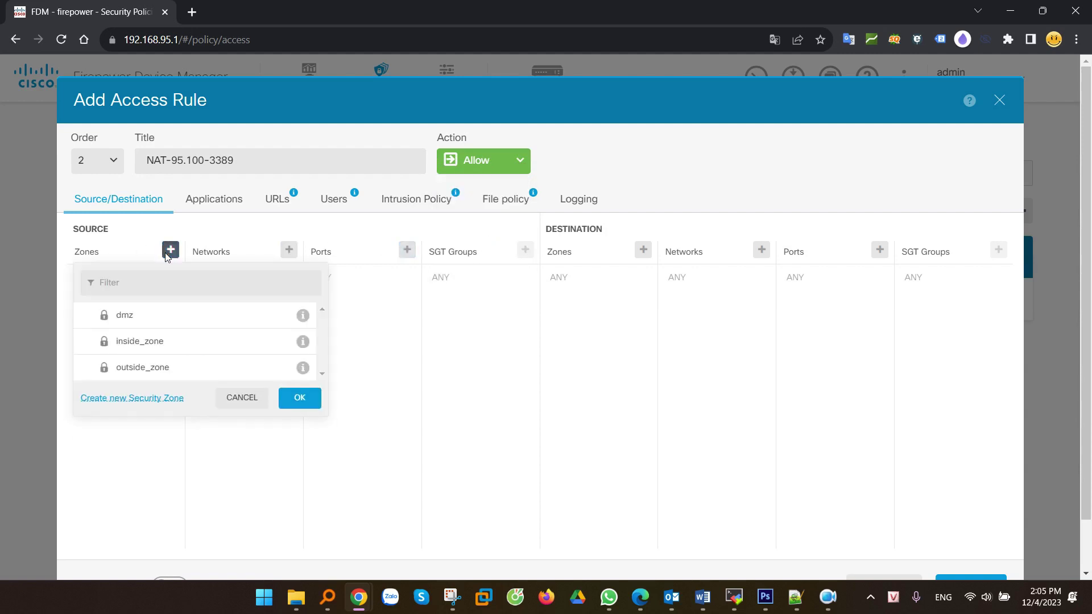
pyautogui.click(136, 368)
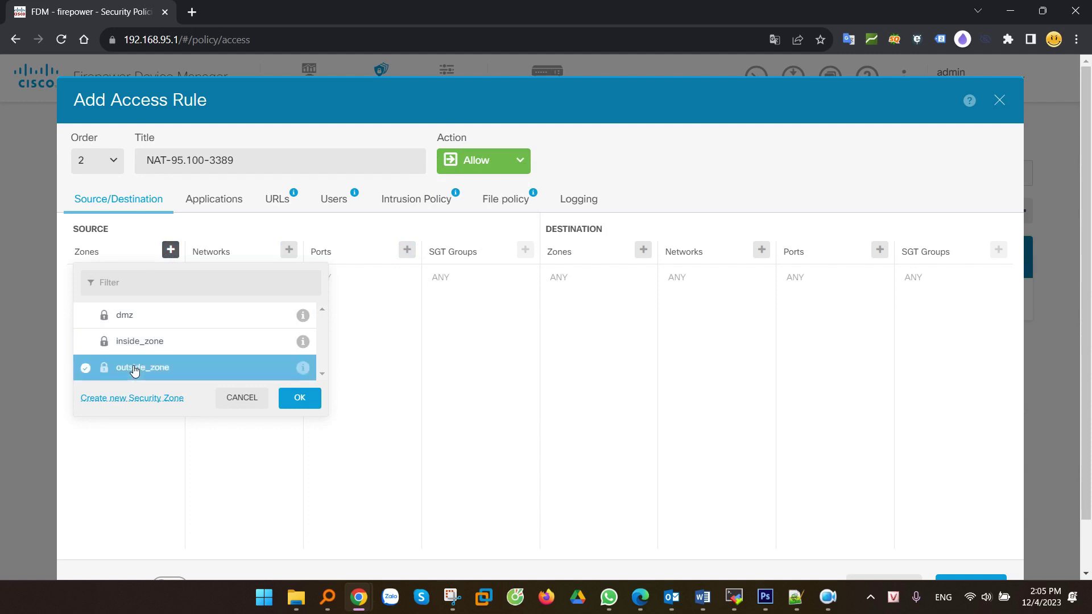
pyautogui.click(299, 398)
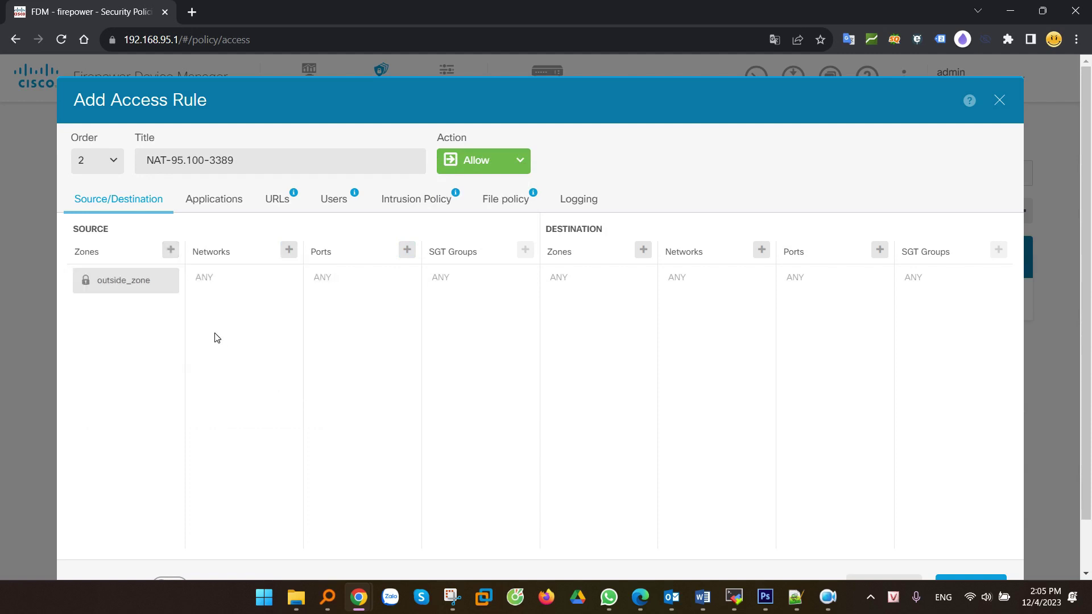
# Switch to Snipping Tool and draw a red arrow on the network diagram from the remote user through the firewall to the server
pyautogui.click(453, 596)
pyautogui.moveTo(687, 207)
pyautogui.mouseDown()
pyautogui.moveTo(432, 226)
pyautogui.moveTo(420, 431)
pyautogui.moveTo(430, 392)
pyautogui.mouseUp()
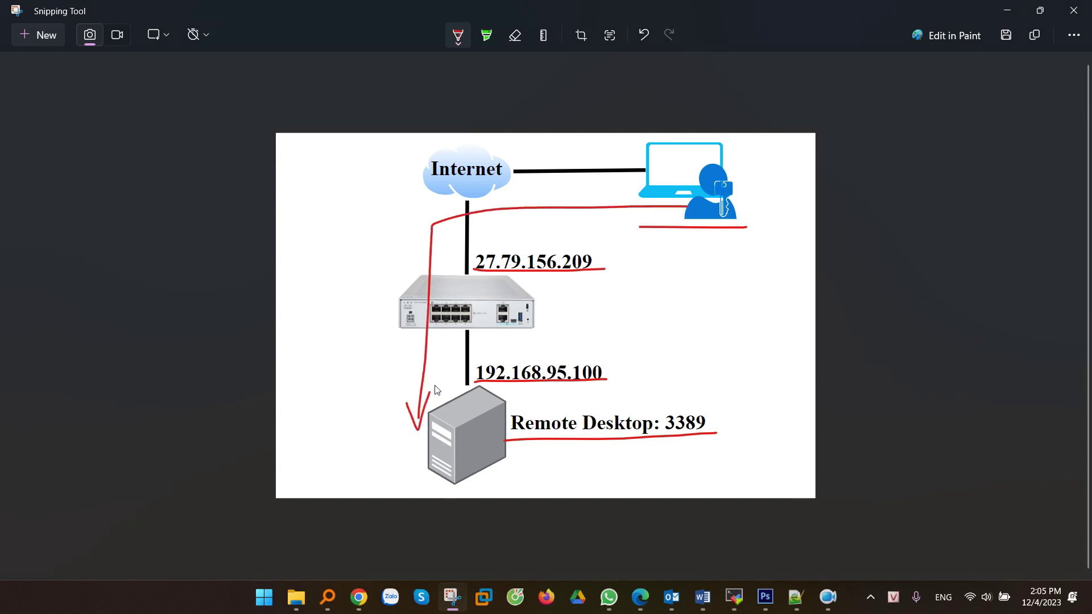
pyautogui.click(1007, 10)
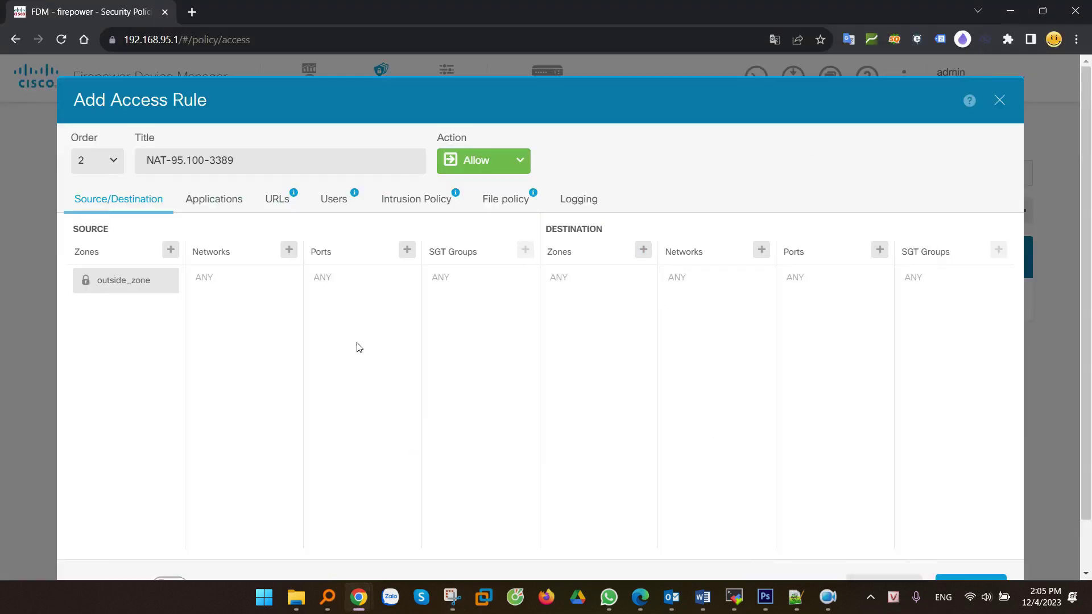
# Add any-ipv4 as the access rule's source network
pyautogui.click(290, 252)
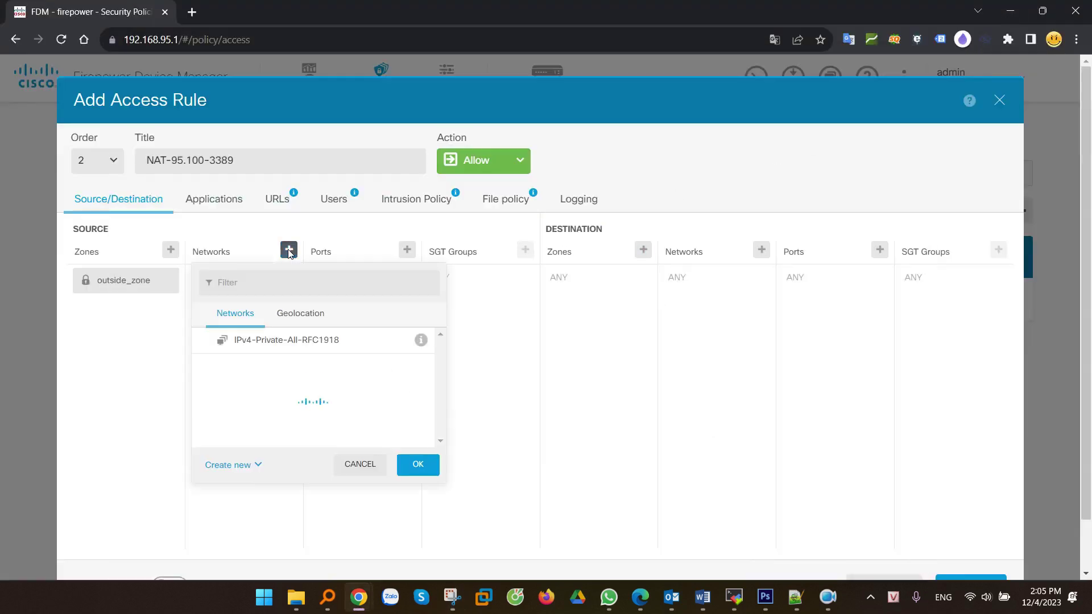
pyautogui.scroll(-2, 285, 418)
pyautogui.click(251, 409)
pyautogui.click(418, 487)
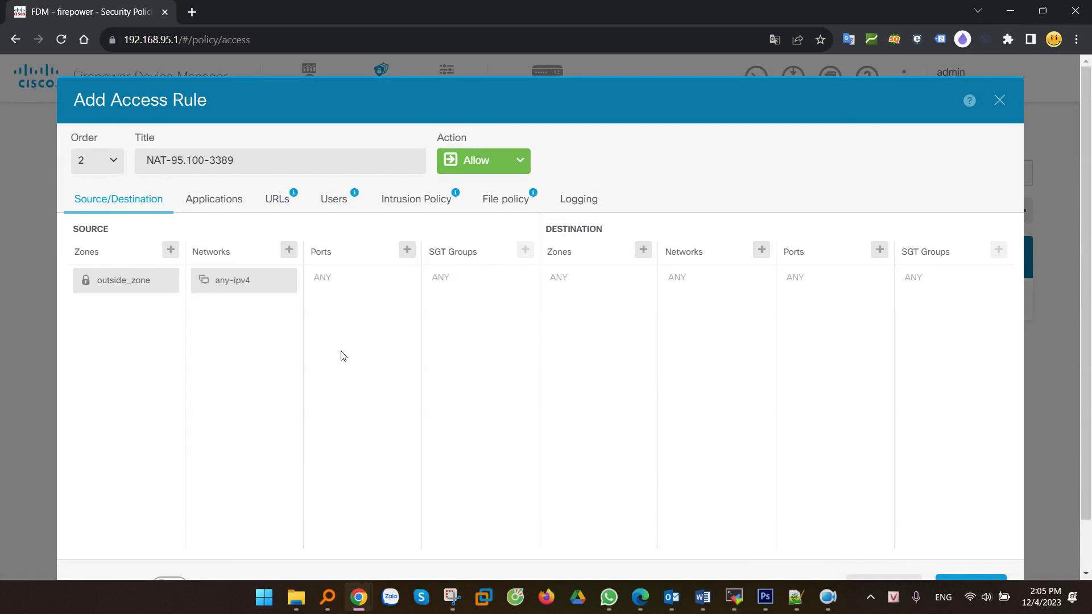
pyautogui.click(288, 251)
pyautogui.click(233, 487)
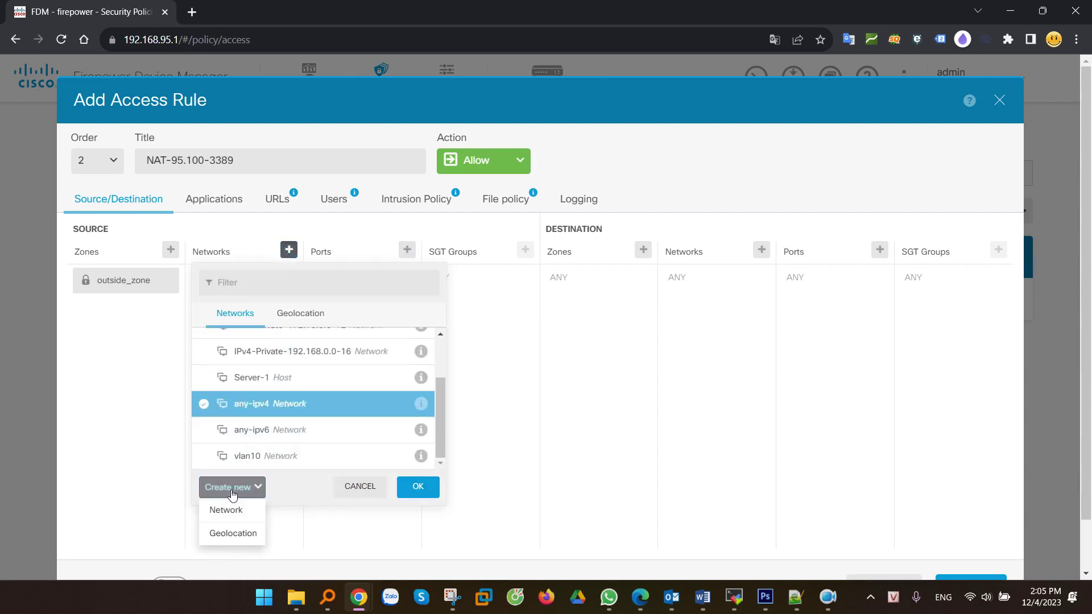
pyautogui.click(234, 511)
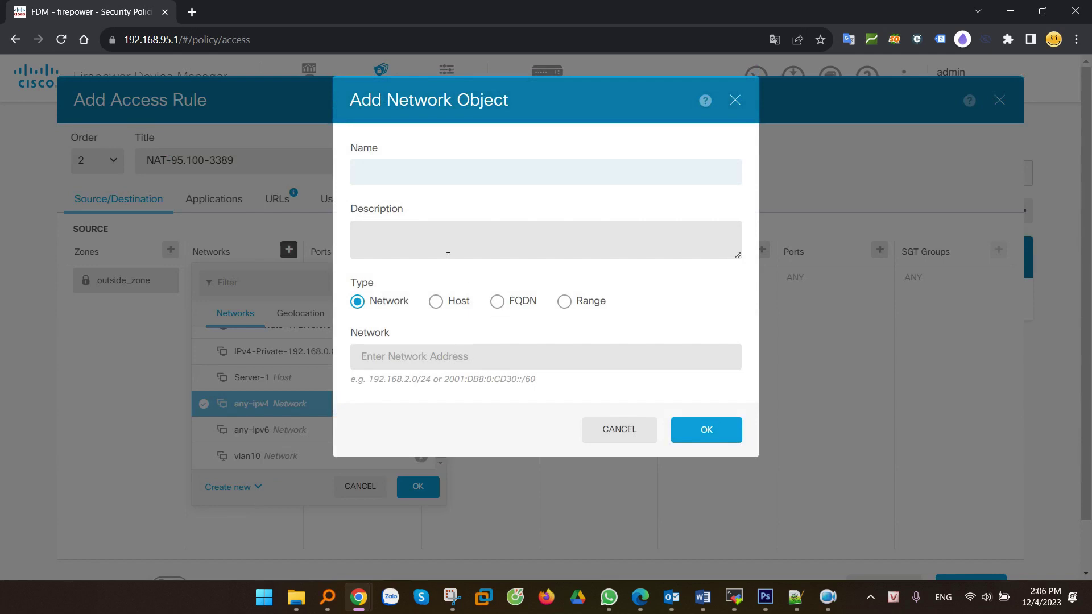
pyautogui.click(436, 302)
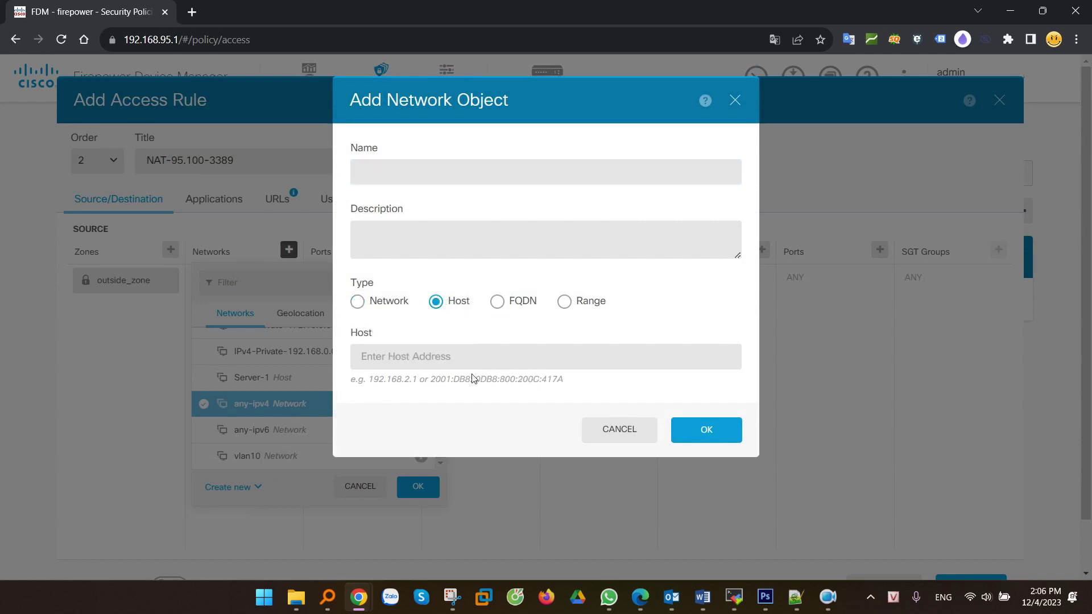
pyautogui.click(415, 363)
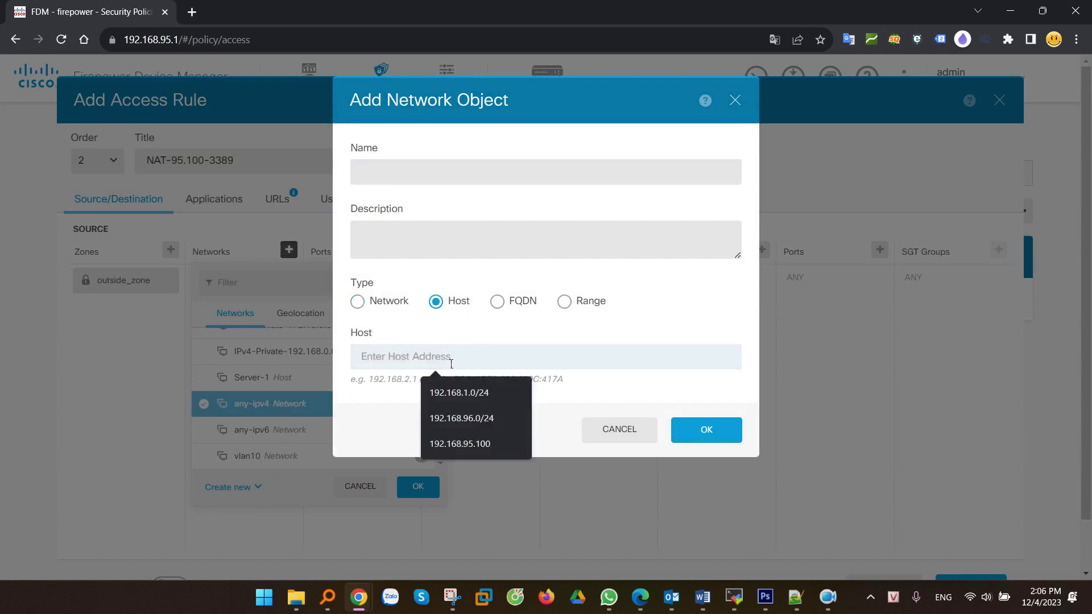
pyautogui.click(628, 434)
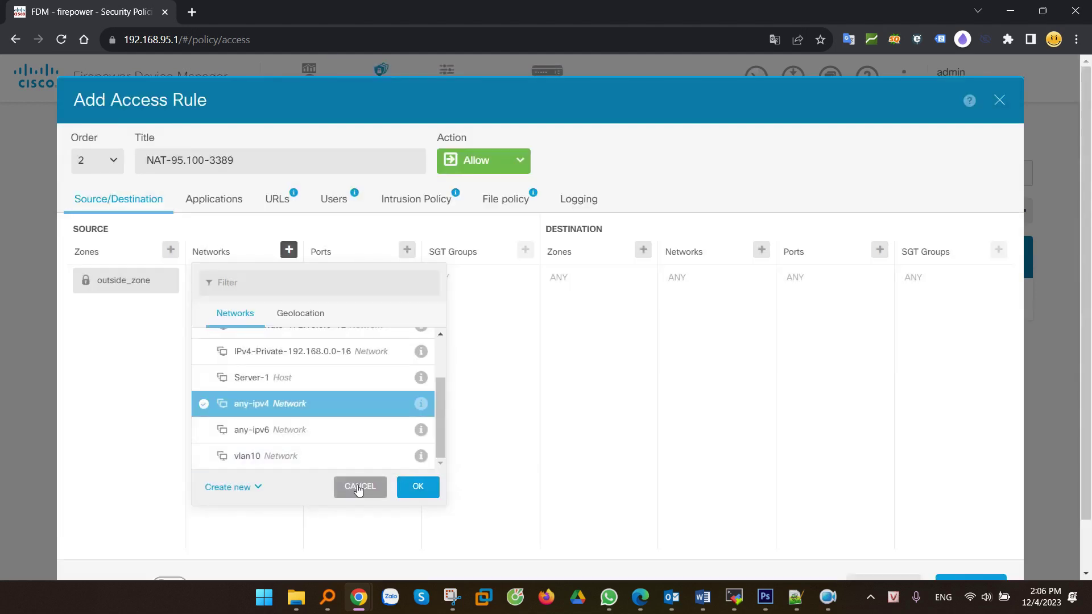
pyautogui.click(366, 485)
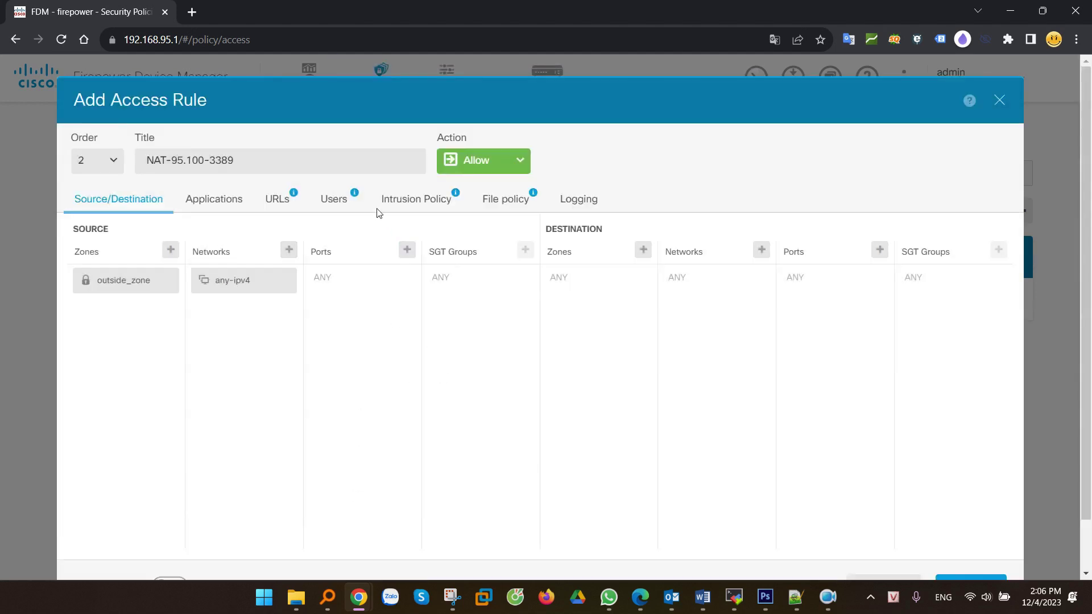
# Add inside_zone as the access rule's destination zone
pyautogui.moveTo(343, 283); pyautogui.dragTo(313, 278)
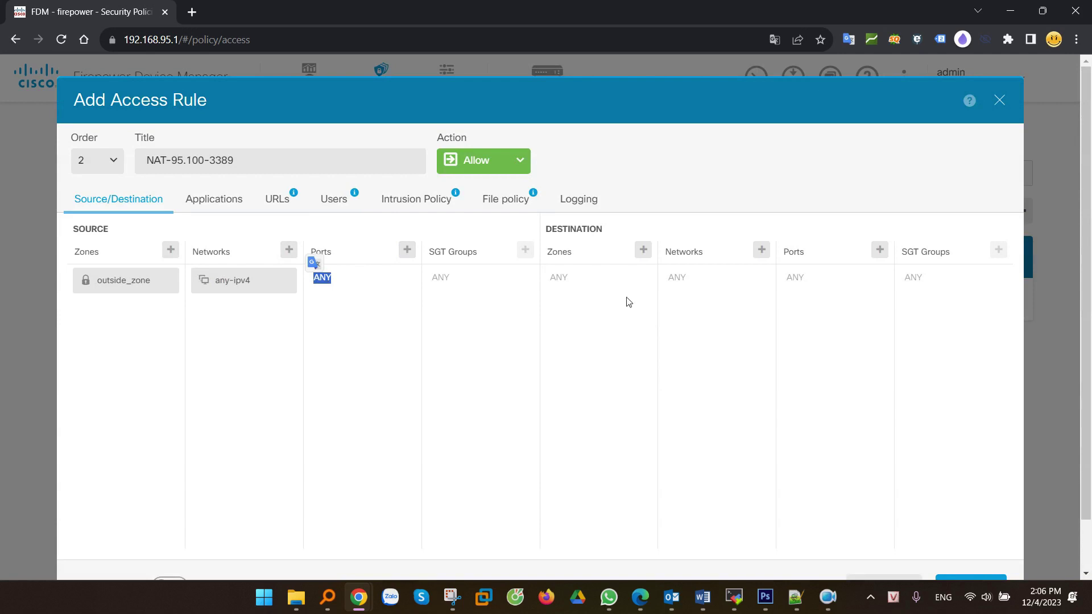
pyautogui.click(643, 250)
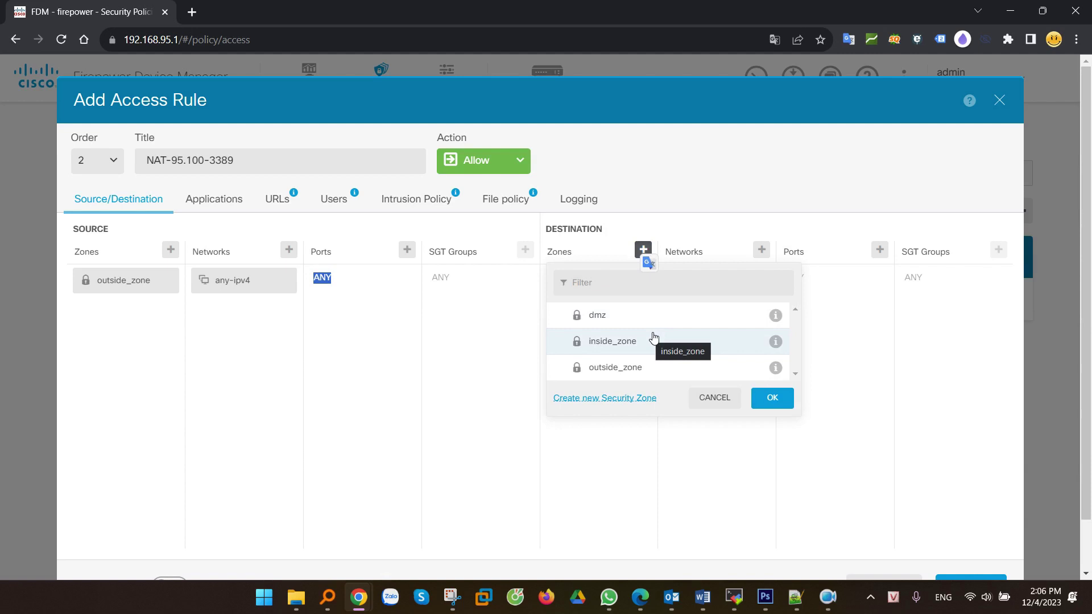
pyautogui.scroll(-1, 654, 337)
pyautogui.click(606, 289)
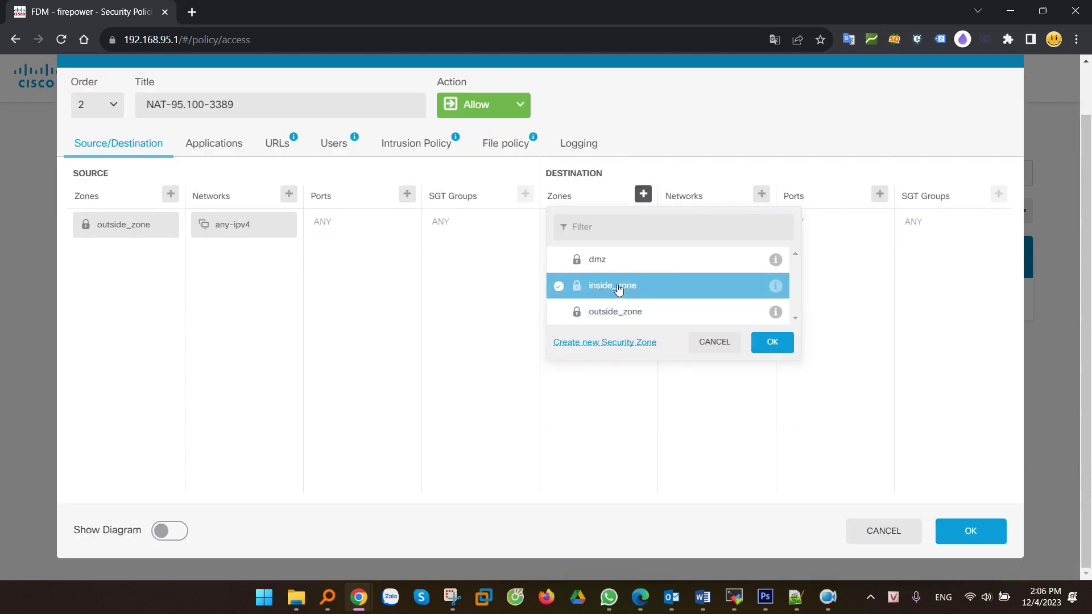
pyautogui.click(771, 341)
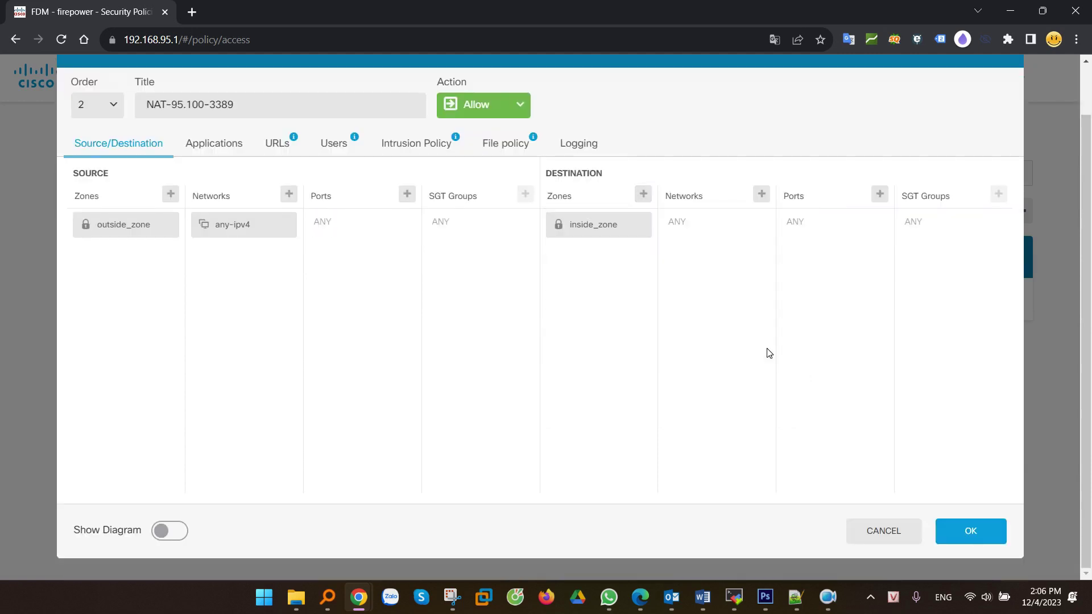
# Add the Server-1 host as the access rule's destination network
pyautogui.scroll(1, 767, 353)
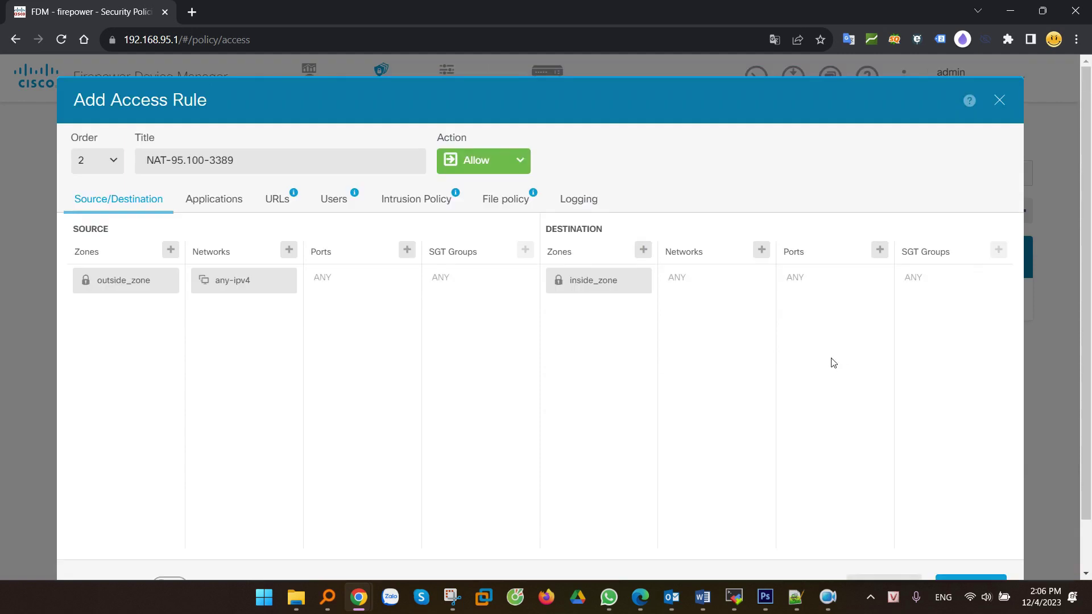
pyautogui.click(763, 250)
pyautogui.scroll(-3, 785, 360)
pyautogui.scroll(2, 765, 406)
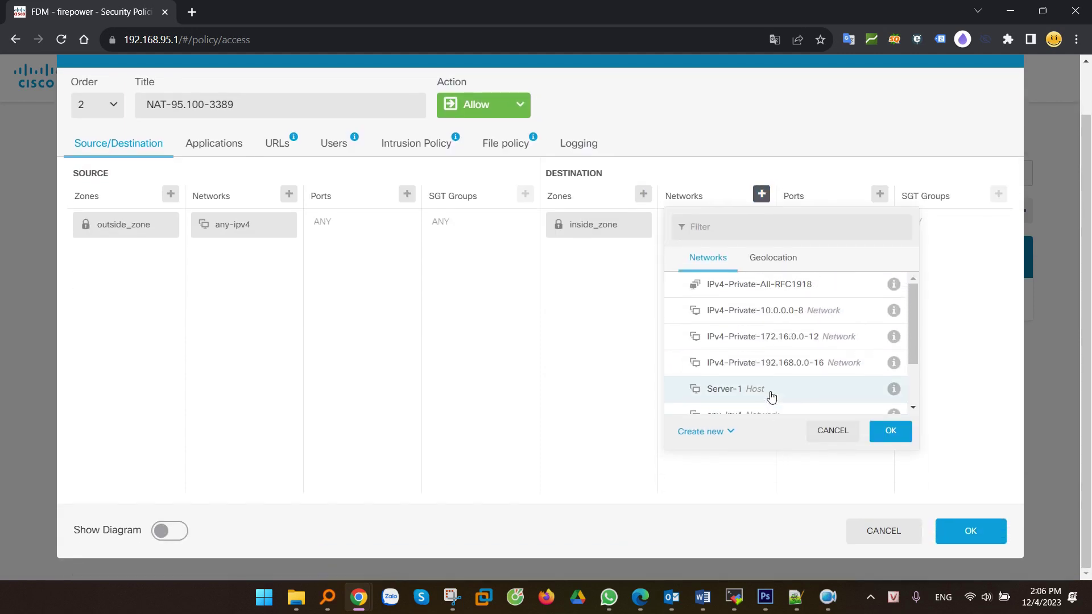
pyautogui.click(727, 390)
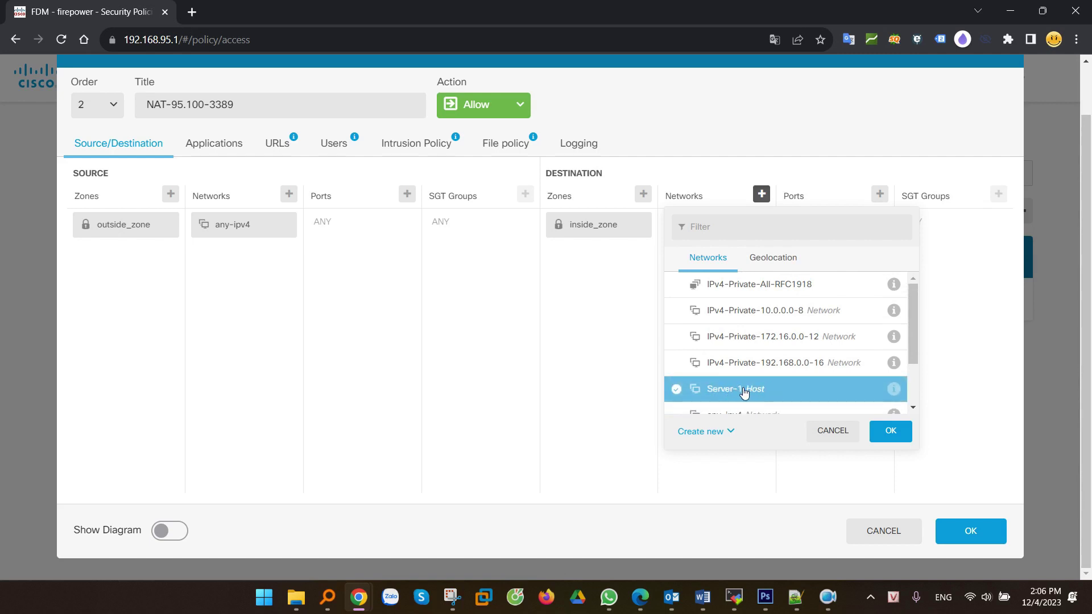
pyautogui.click(891, 430)
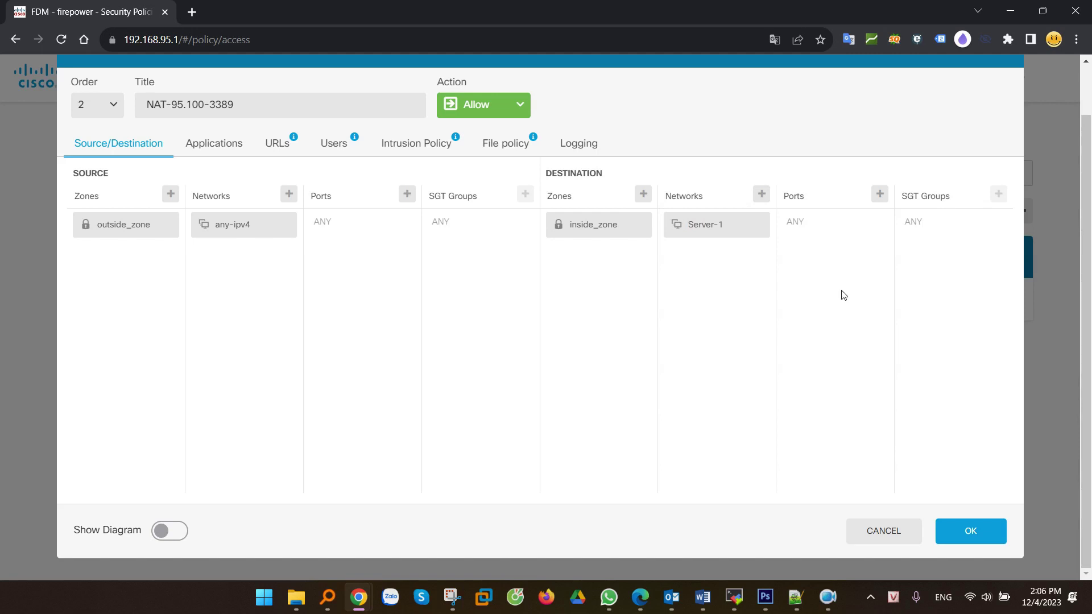
# Add Remote-Desktop as the access rule's destination port and save the rule
pyautogui.click(880, 194)
pyautogui.scroll(-5, 738, 302)
pyautogui.scroll(-3, 744, 334)
pyautogui.scroll(5, 746, 334)
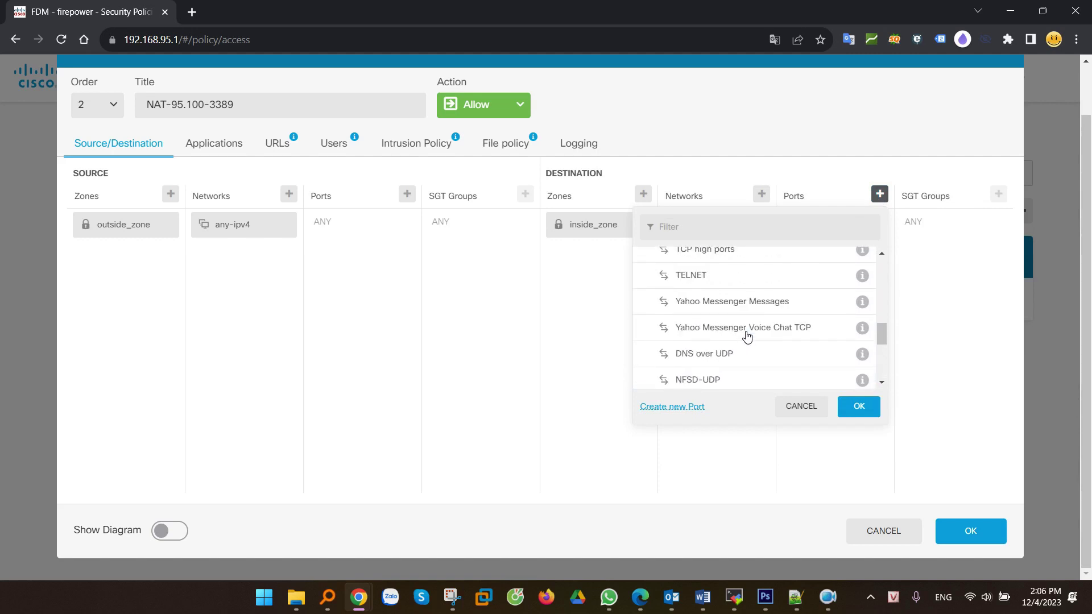
pyautogui.scroll(1, 747, 336)
pyautogui.scroll(1, 747, 337)
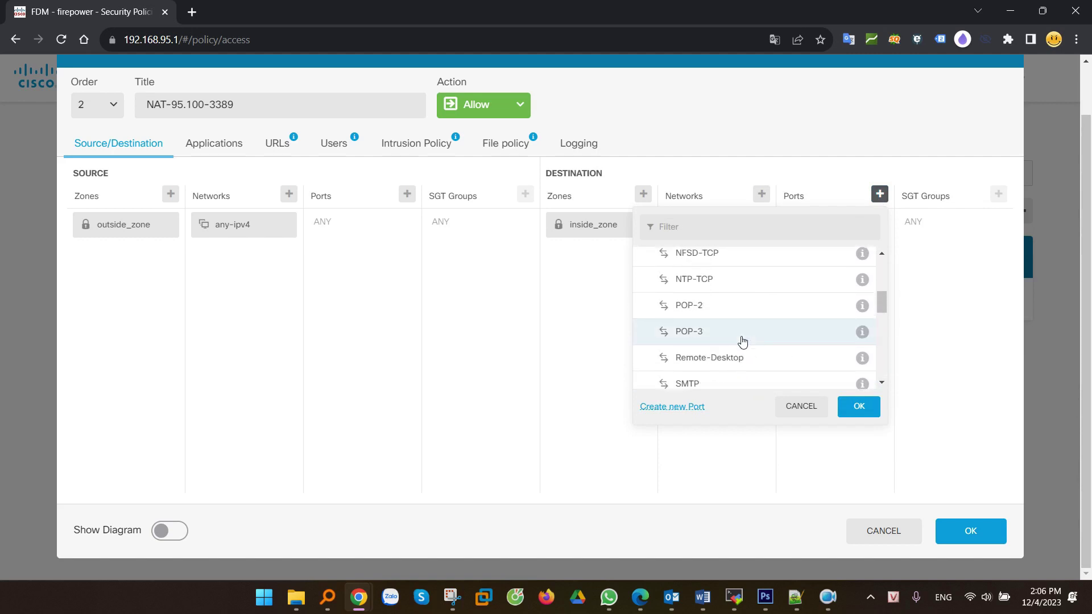
pyautogui.click(723, 359)
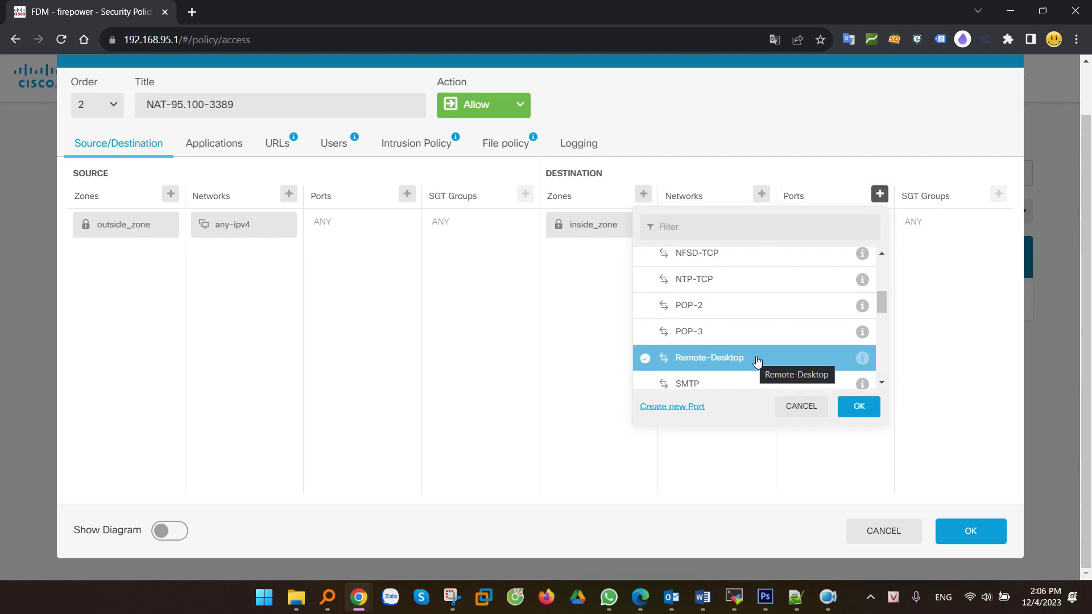
pyautogui.click(863, 408)
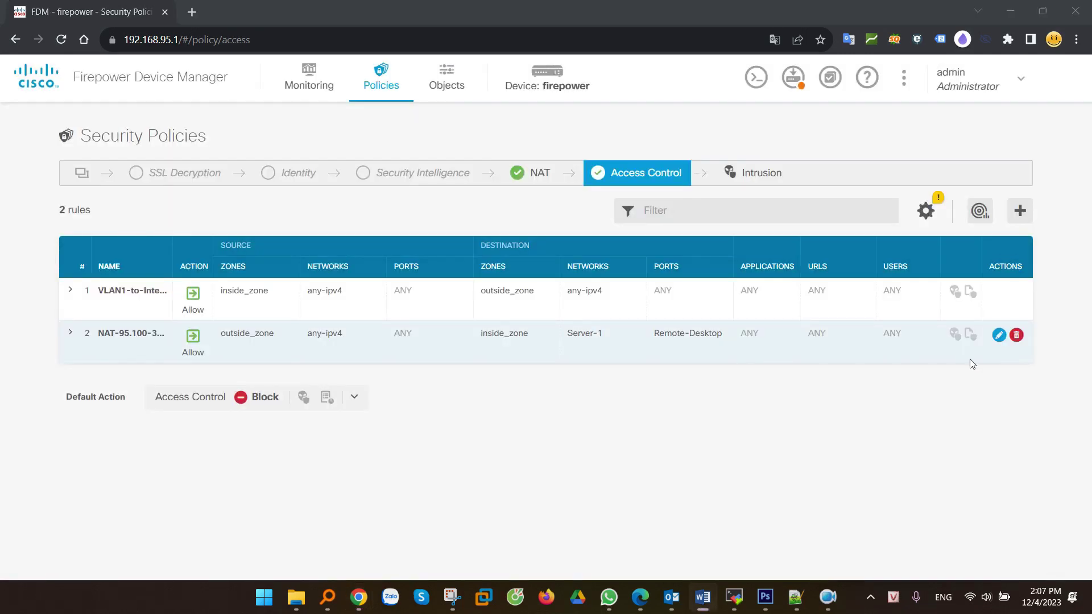
# Go to the NAT policy and start a new NAT rule titled "NAT port remote desktop"
pyautogui.click(535, 174)
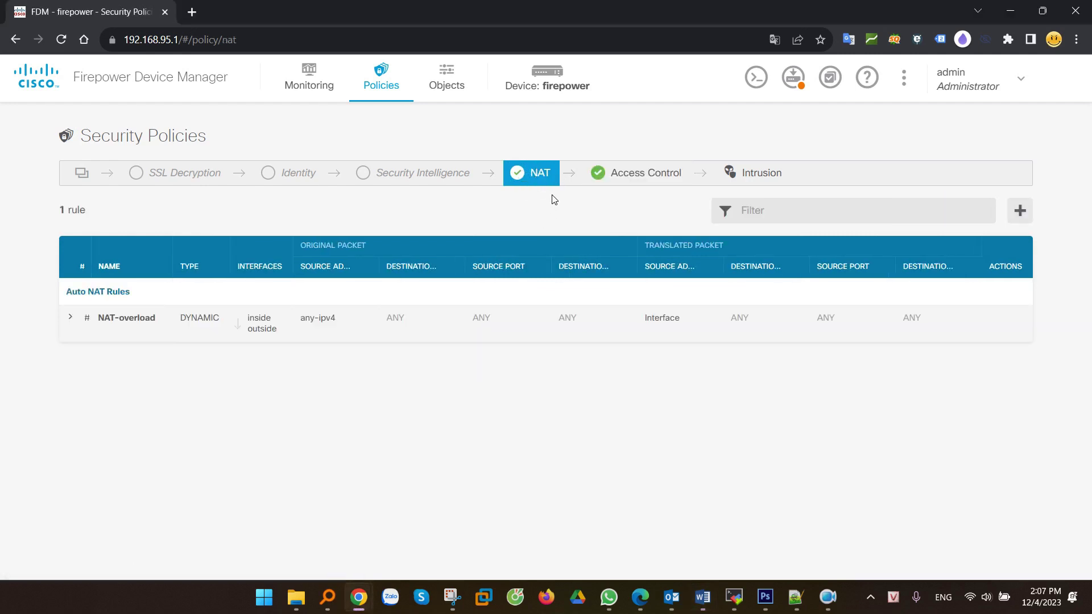
pyautogui.hotkey('alt', 'Tab')
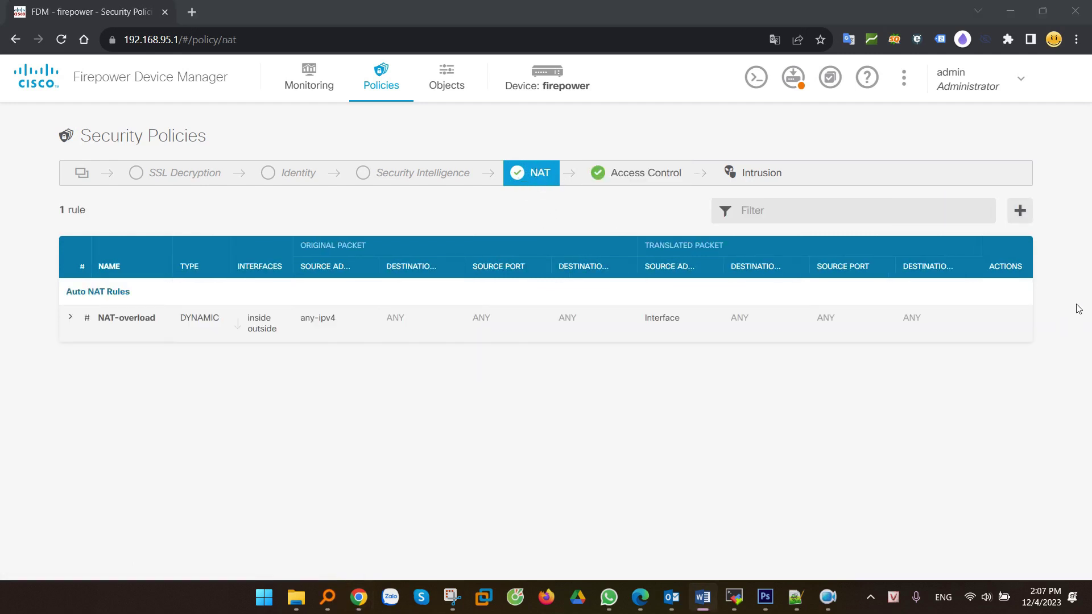
pyautogui.click(1031, 214)
pyautogui.click(1030, 214)
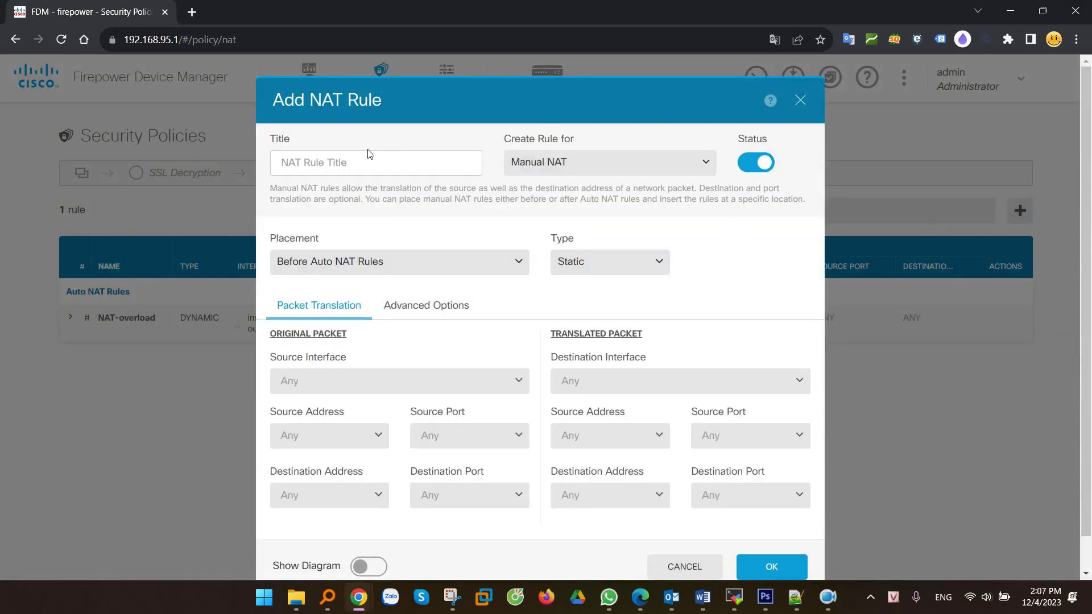
pyautogui.click(356, 164)
pyautogui.write('NAT port remote desktop')
# Configure the NAT rule as an enabled Manual NAT of type Static, placed Before Auto NAT Rules
pyautogui.click(548, 171)
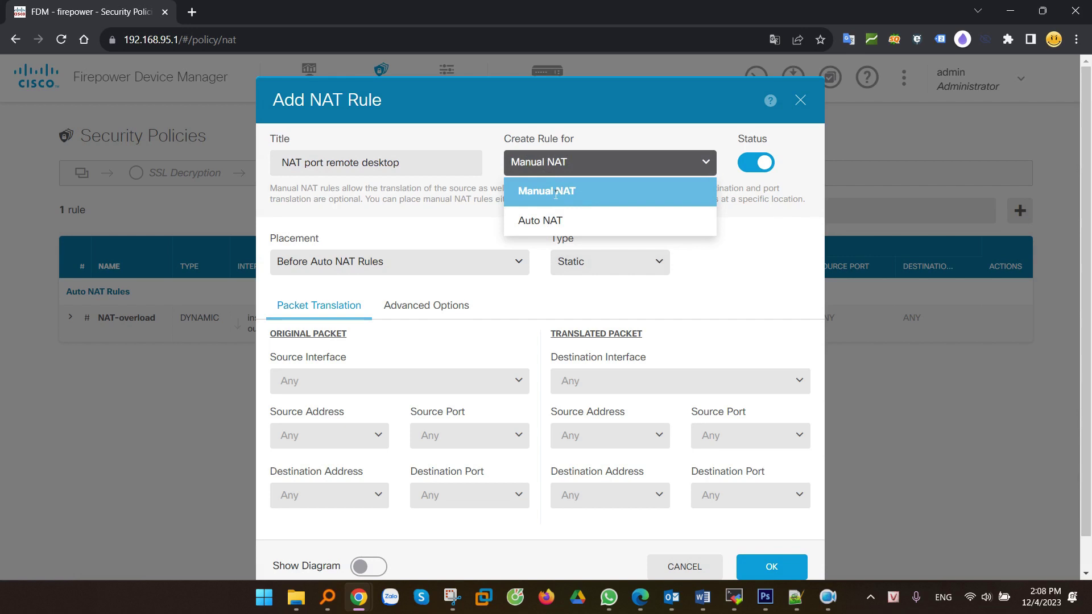
pyautogui.click(560, 193)
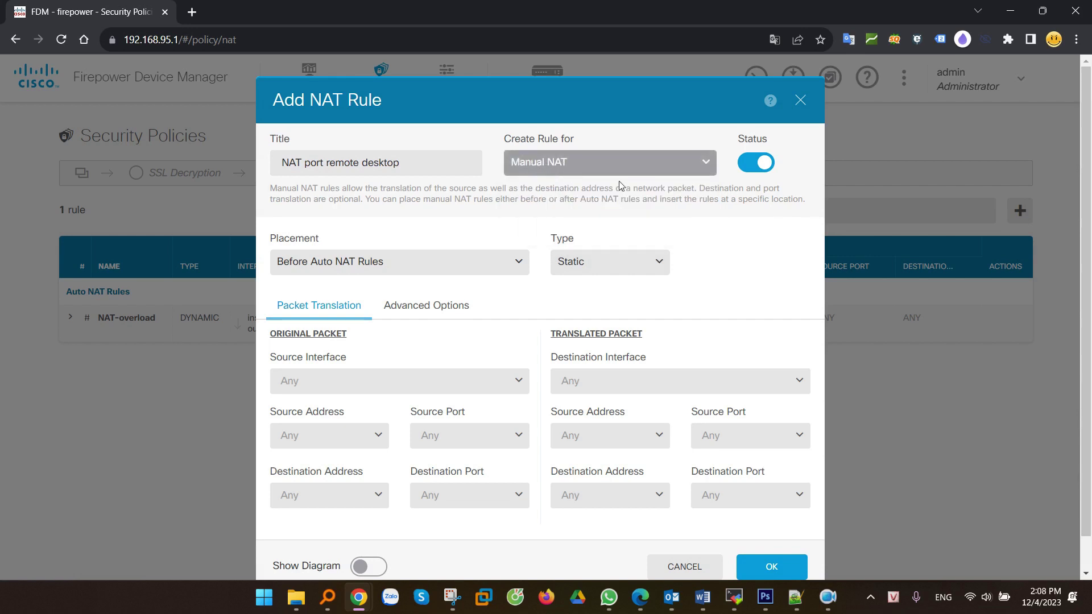
pyautogui.click(769, 166)
pyautogui.click(771, 168)
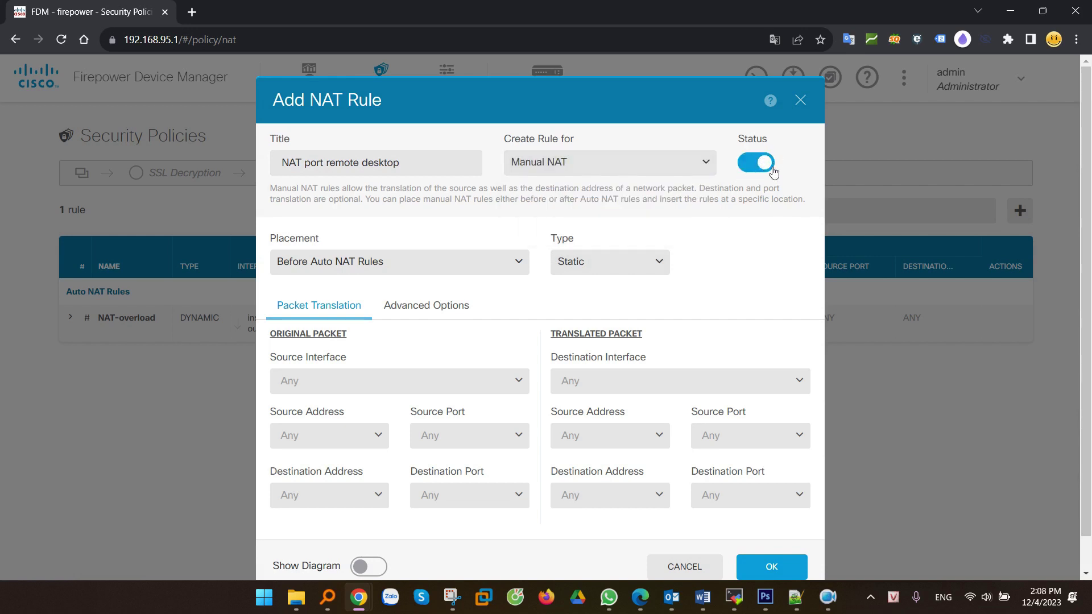
pyautogui.click(329, 265)
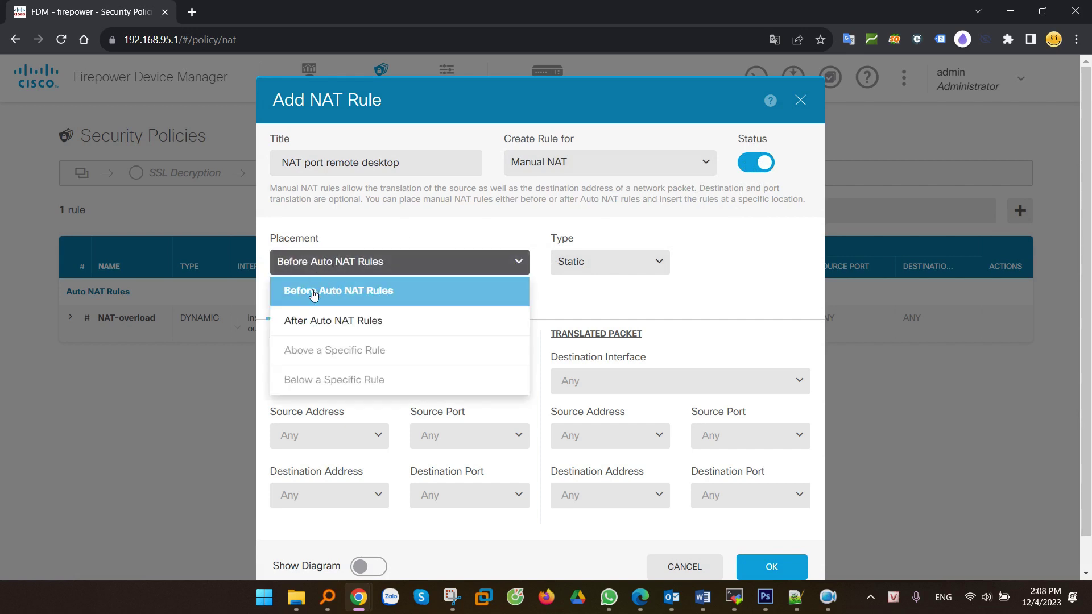
pyautogui.click(343, 292)
pyautogui.click(574, 266)
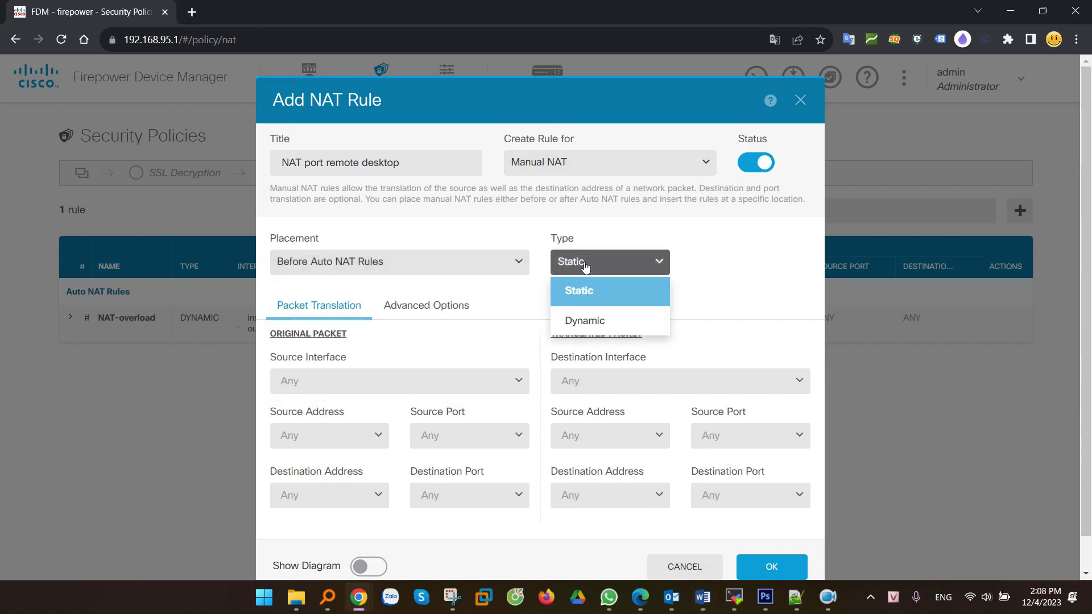
pyautogui.click(595, 292)
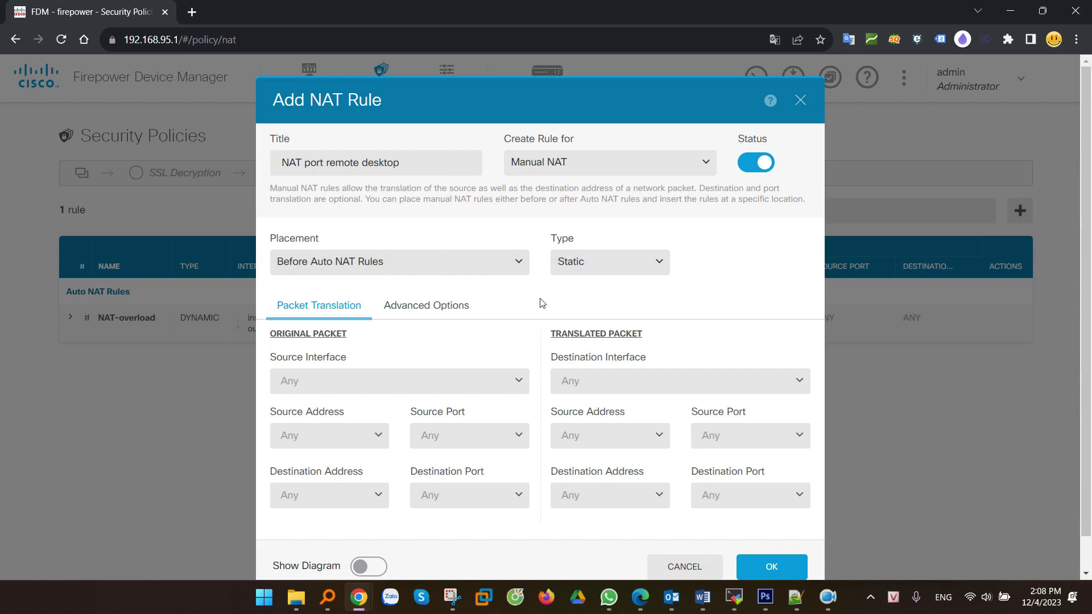
# Set the original packet's source interface to inside (Vlan1) and its source address to Server-1
pyautogui.scroll(-1, 512, 290)
pyautogui.click(343, 352)
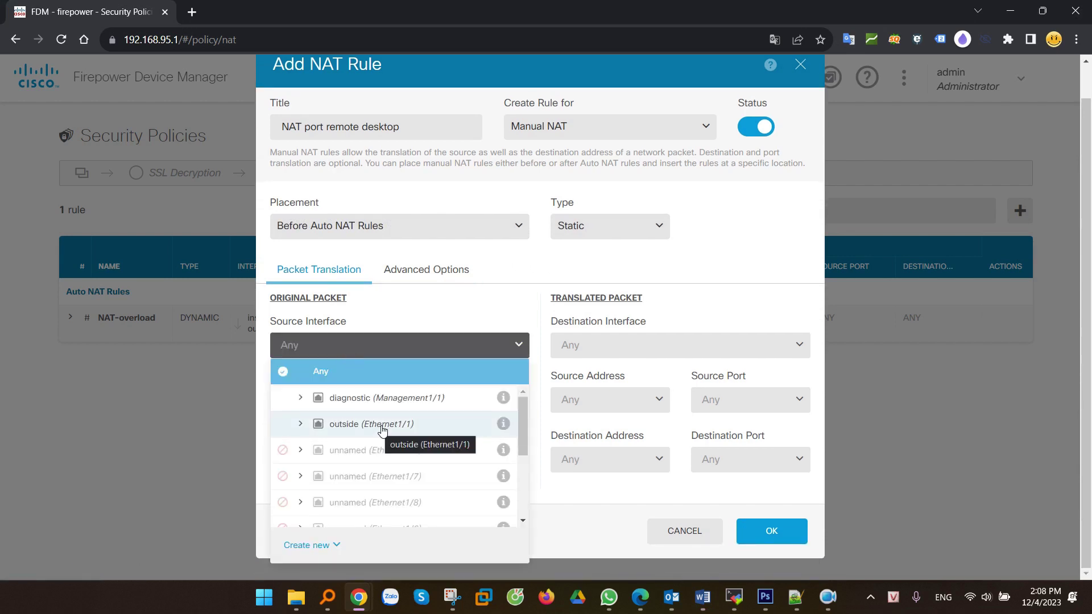
pyautogui.scroll(-3, 382, 431)
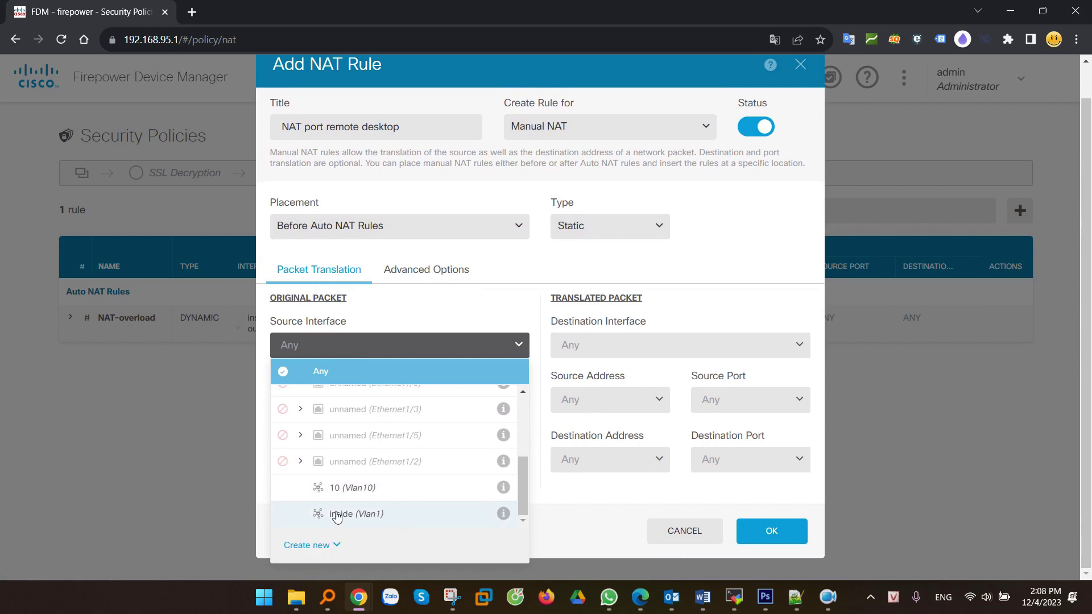
pyautogui.click(357, 515)
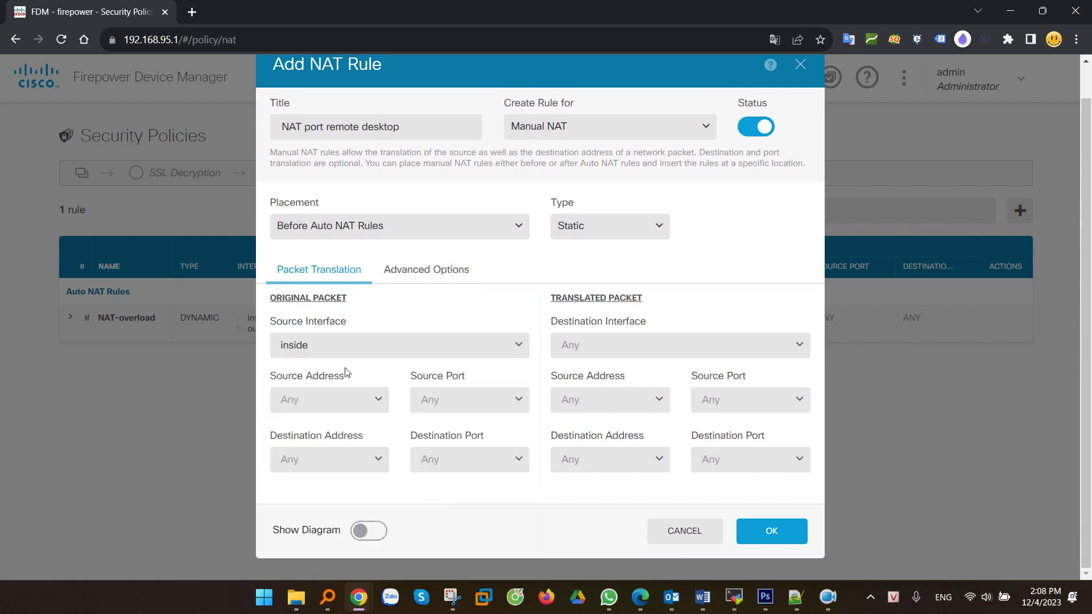
pyautogui.click(325, 401)
pyautogui.scroll(-1, 353, 488)
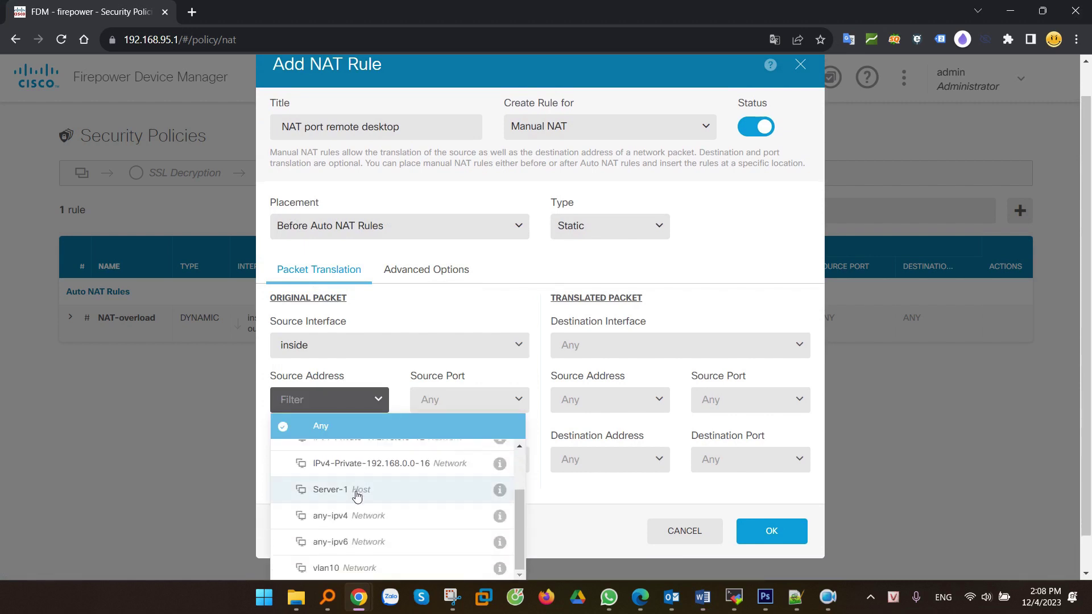
pyautogui.click(341, 492)
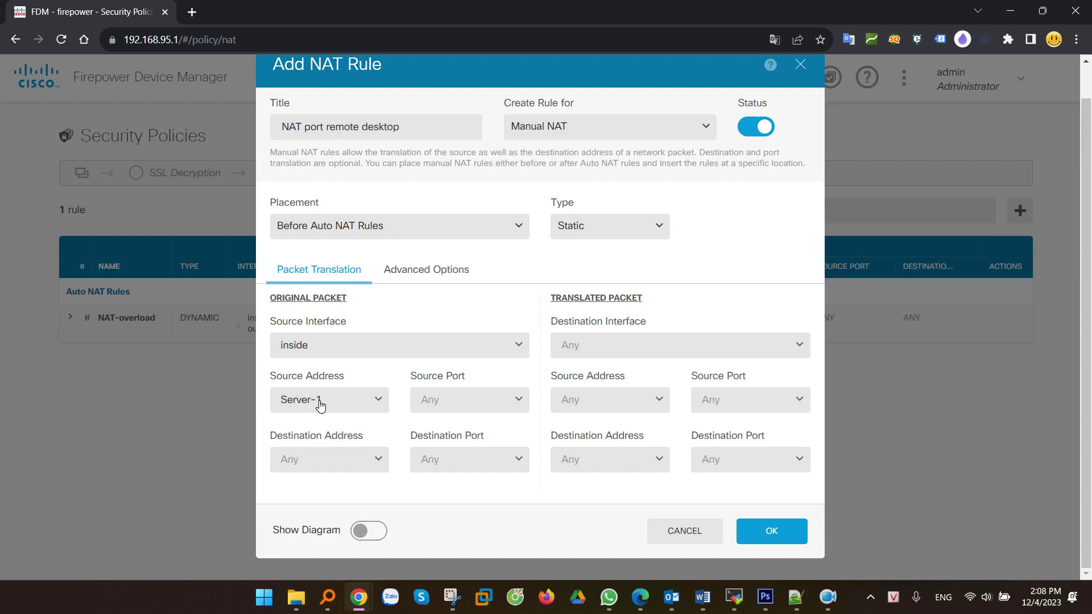
# Set the original packet's source port to Remote-Desktop
pyautogui.click(464, 405)
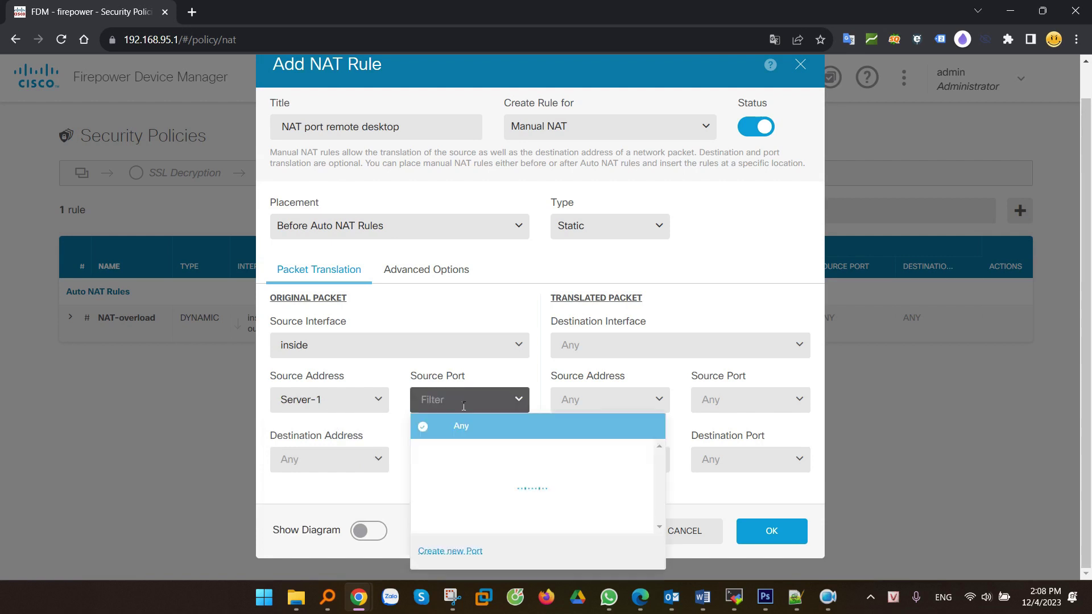
pyautogui.scroll(-8, 531, 492)
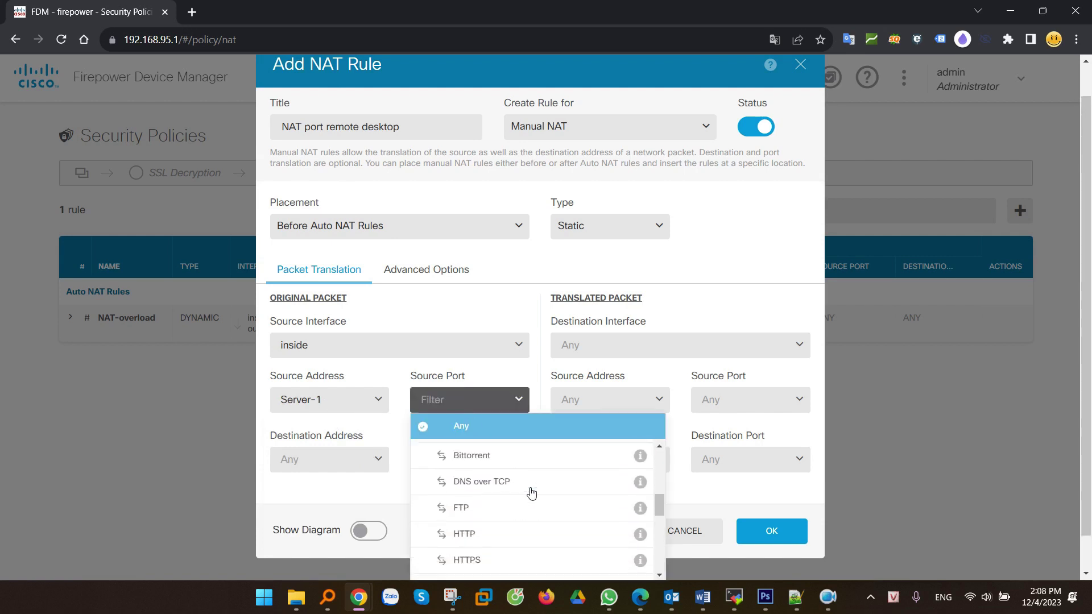
pyautogui.scroll(-5, 531, 493)
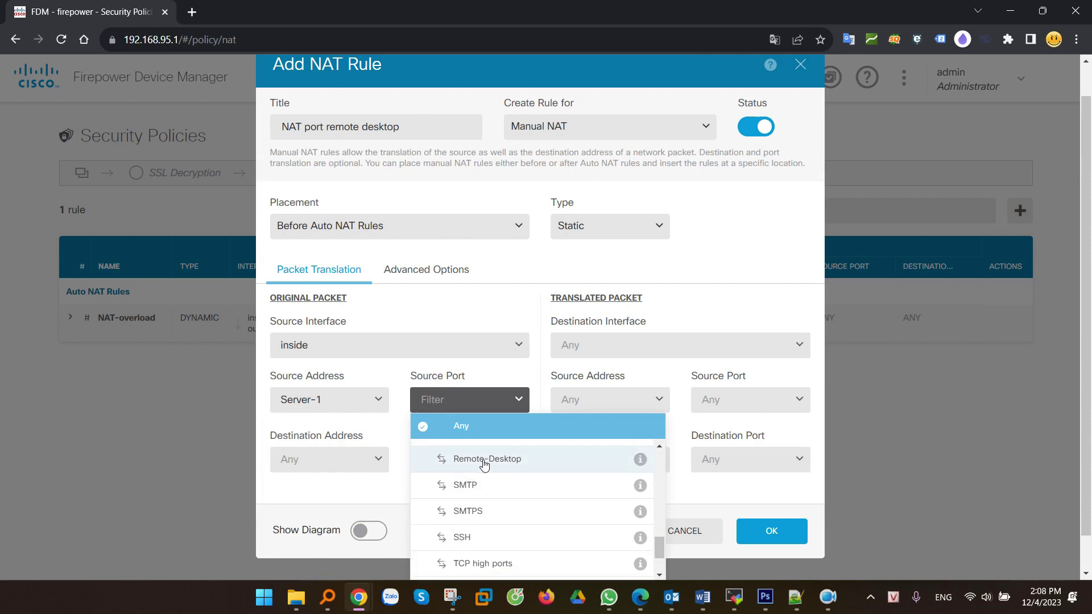
pyautogui.click(477, 464)
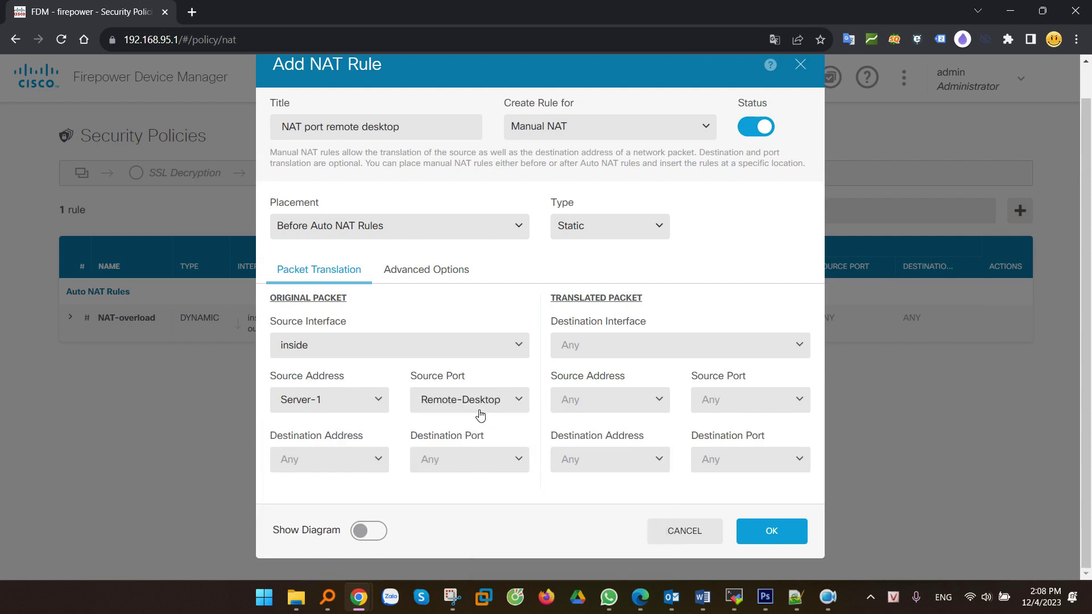
# Set the translated packet's destination interface to outside (Ethernet1/1) and its source address to Interface
pyautogui.click(595, 345)
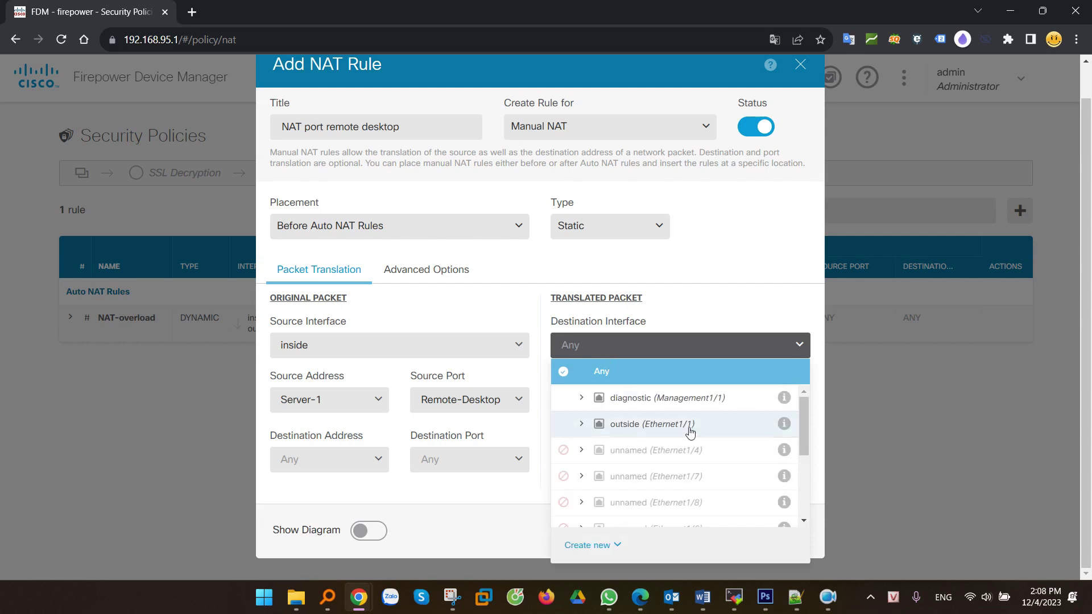
pyautogui.click(630, 425)
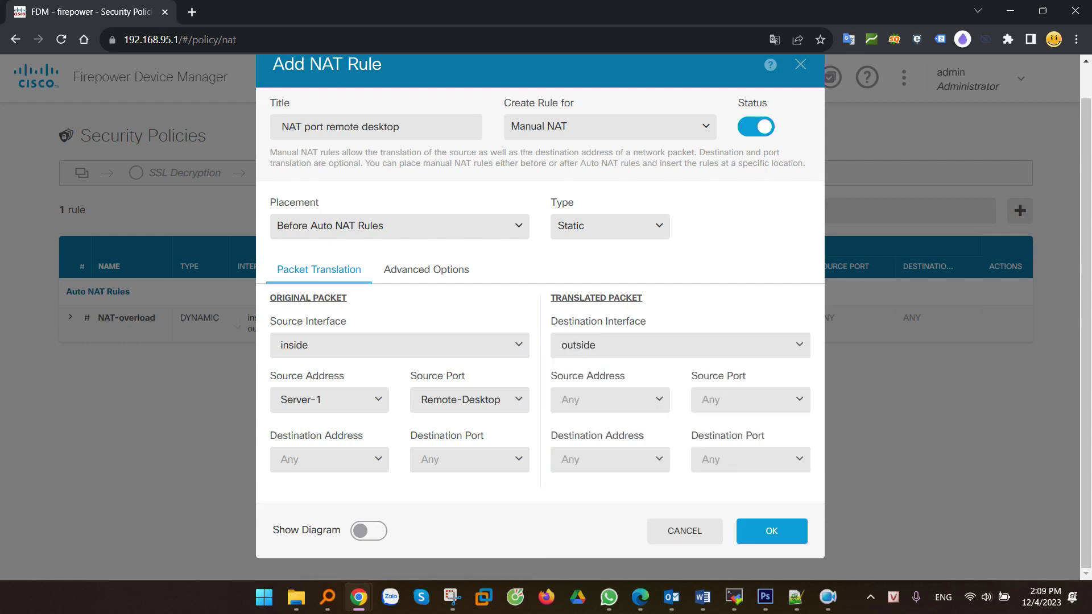
pyautogui.hotkey('alt', 'Tab')
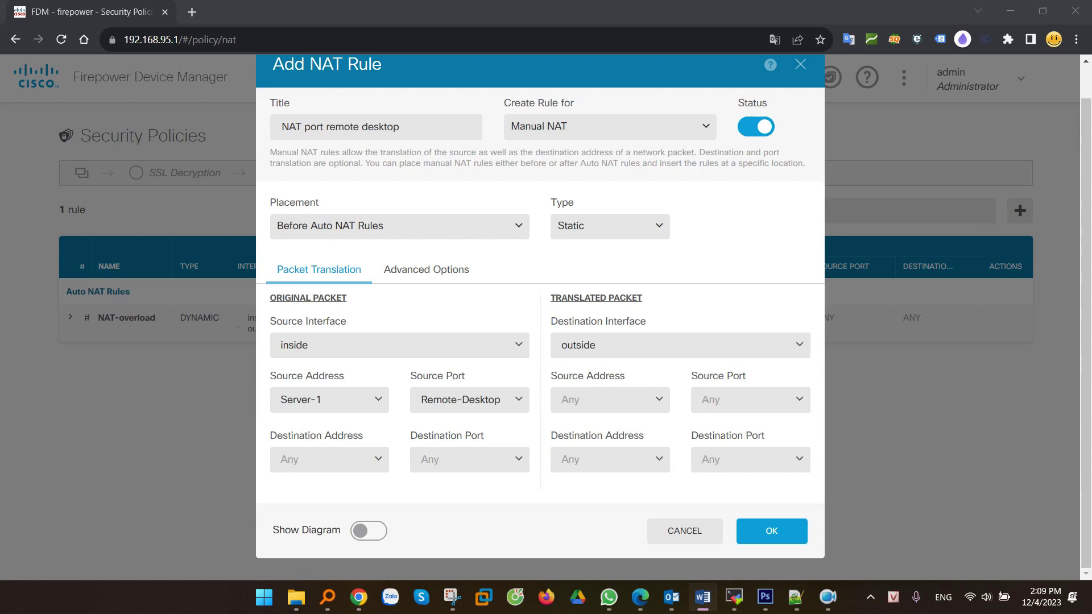
pyautogui.click(654, 400)
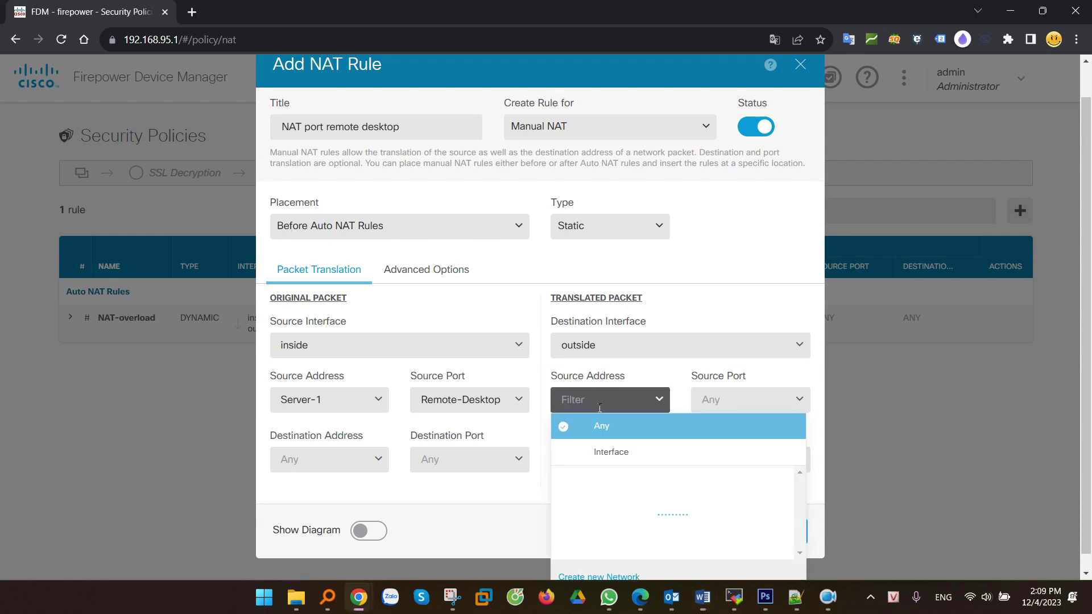
pyautogui.click(620, 456)
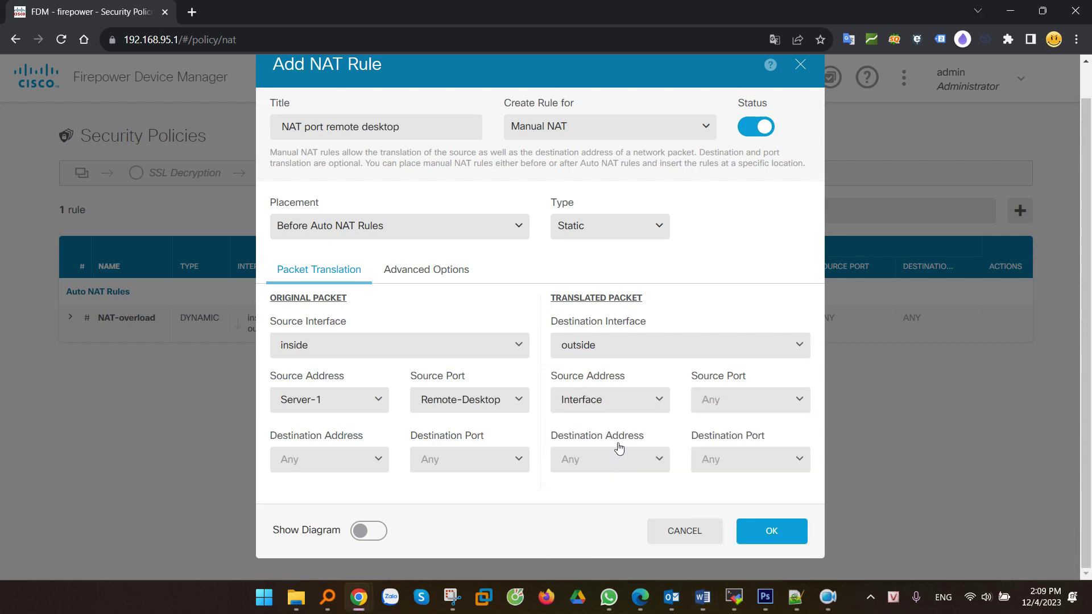
# Set the translated packet's source port to Remote-Desktop and save the NAT rule
pyautogui.click(751, 400)
pyautogui.scroll(-5, 779, 480)
pyautogui.scroll(-3, 779, 481)
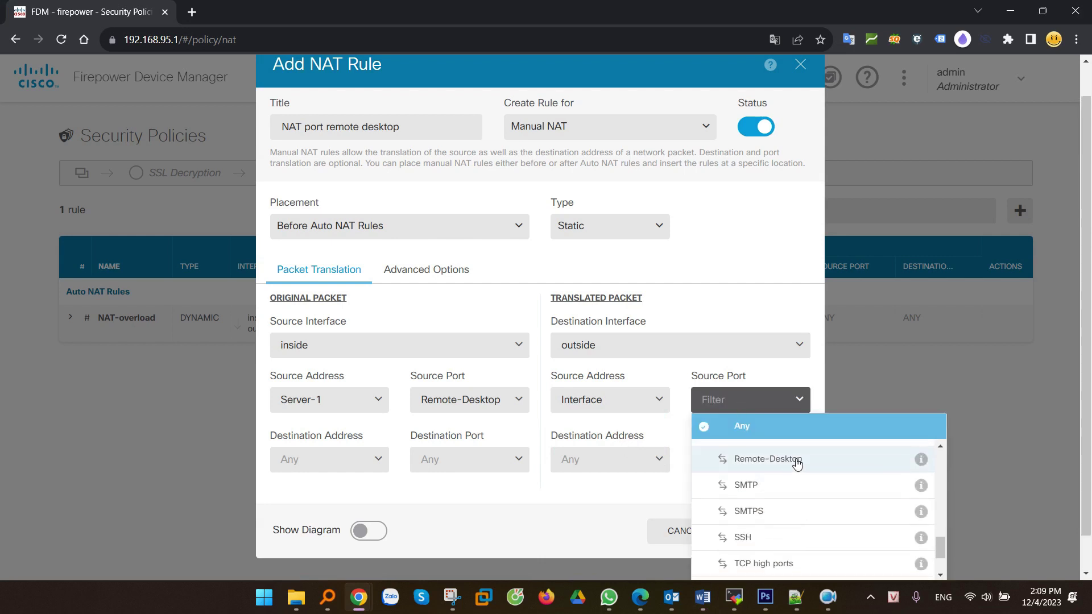
pyautogui.click(797, 463)
pyautogui.moveTo(279, 446); pyautogui.dragTo(787, 487)
pyautogui.click(596, 515)
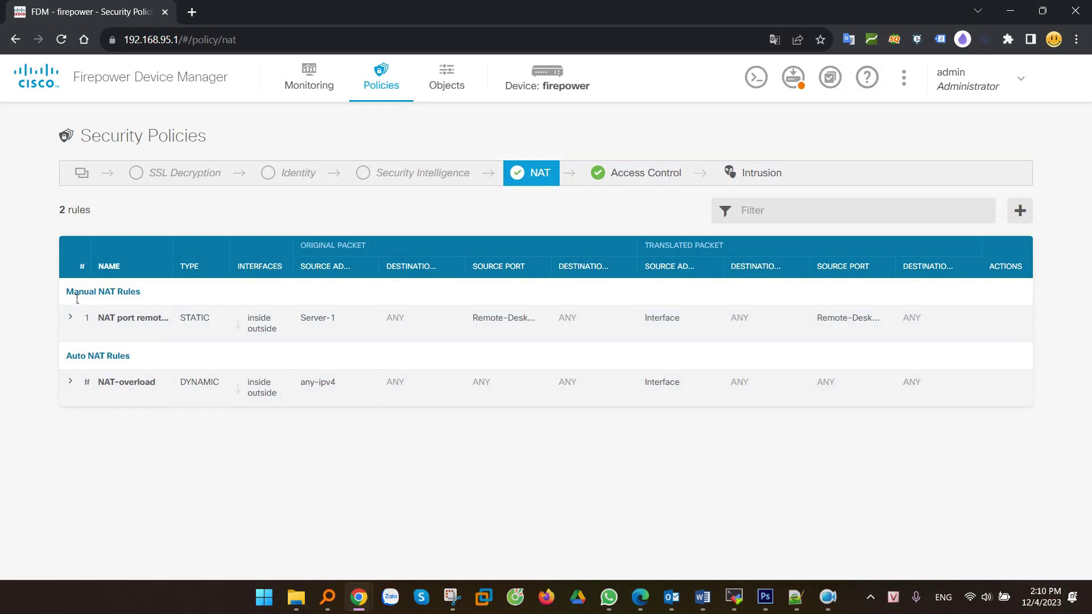
# Deploy the pending changes, including the new manual NAT rule, to the firewall immediately
pyautogui.moveTo(77, 295); pyautogui.dragTo(145, 292)
pyautogui.click(448, 476)
pyautogui.click(793, 78)
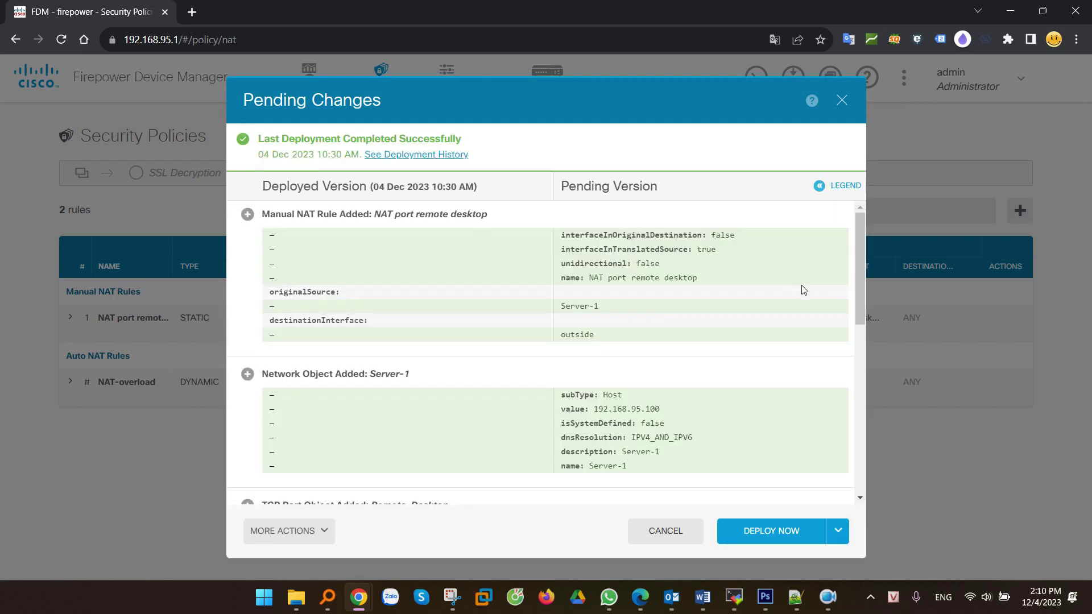
pyautogui.click(786, 532)
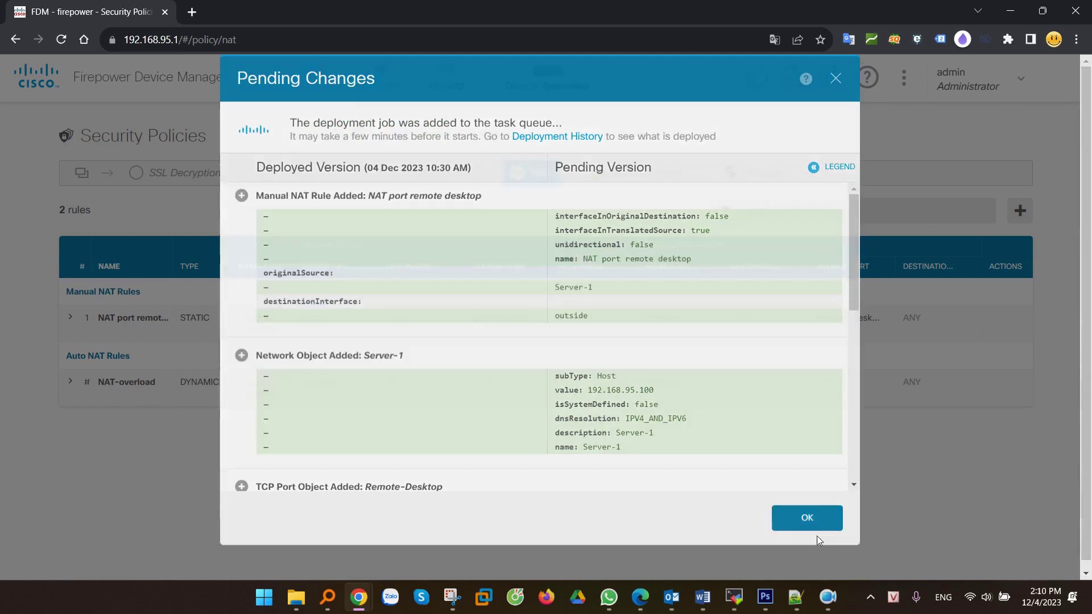
pyautogui.click(818, 537)
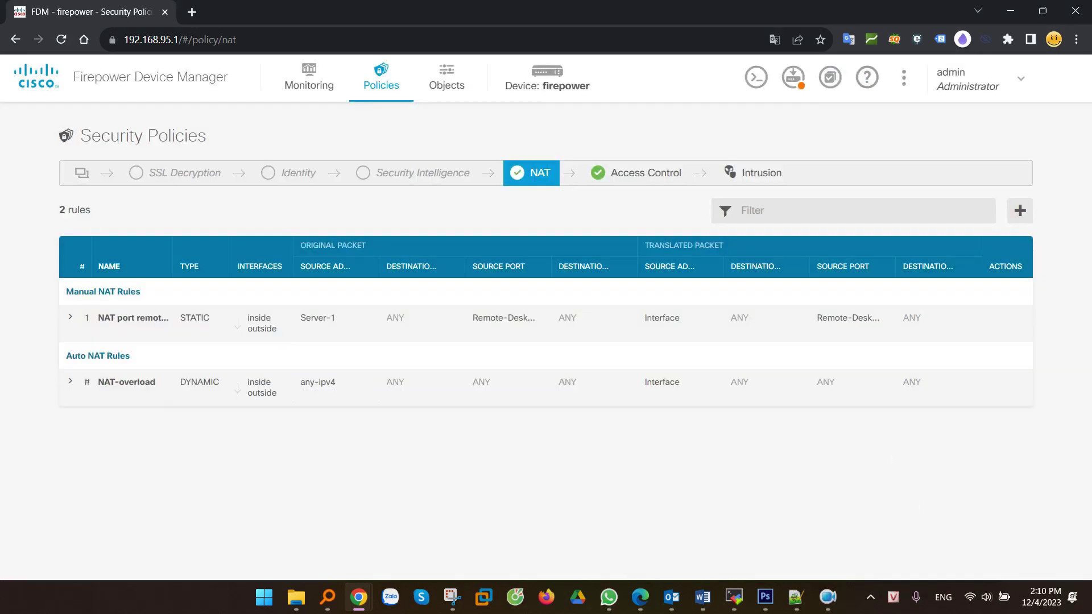
# Monitor the deployment status until the job finishes, and close the Pending Changes window
pyautogui.click(793, 77)
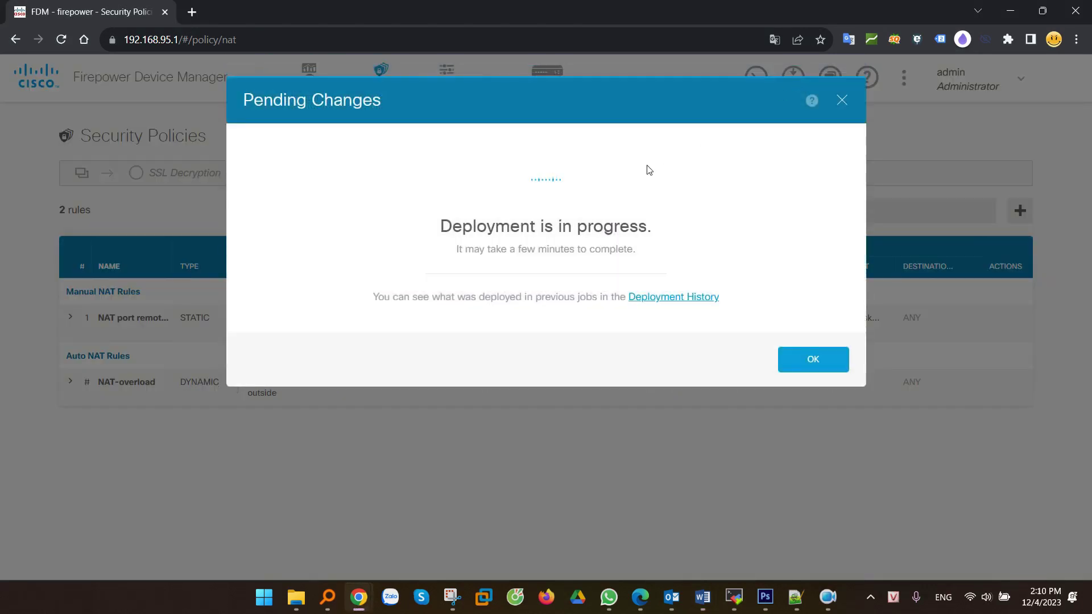
pyautogui.moveTo(480, 228); pyautogui.dragTo(673, 227)
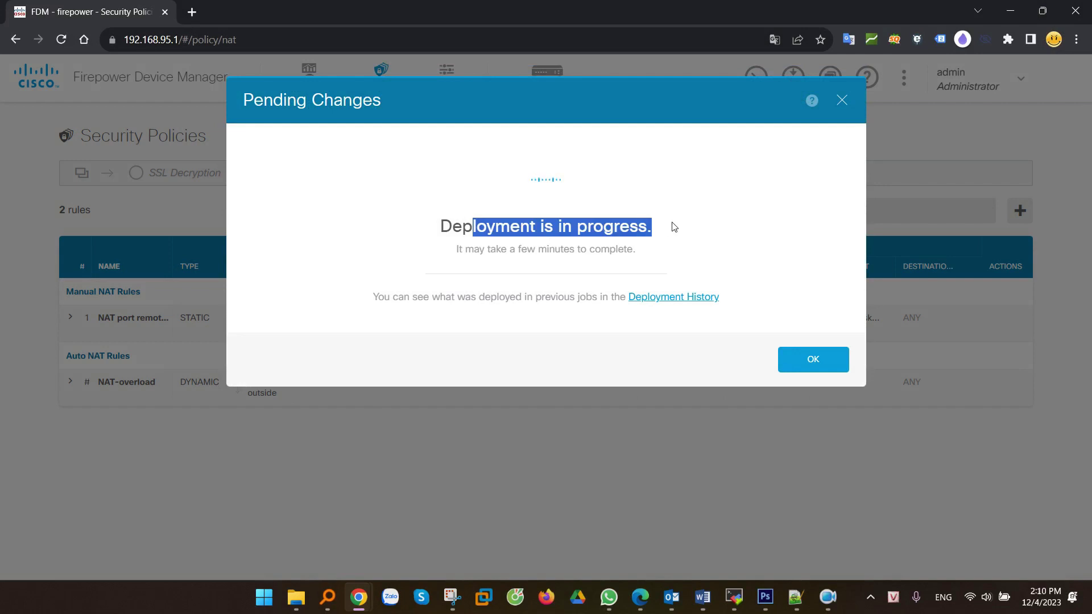
pyautogui.click(673, 227)
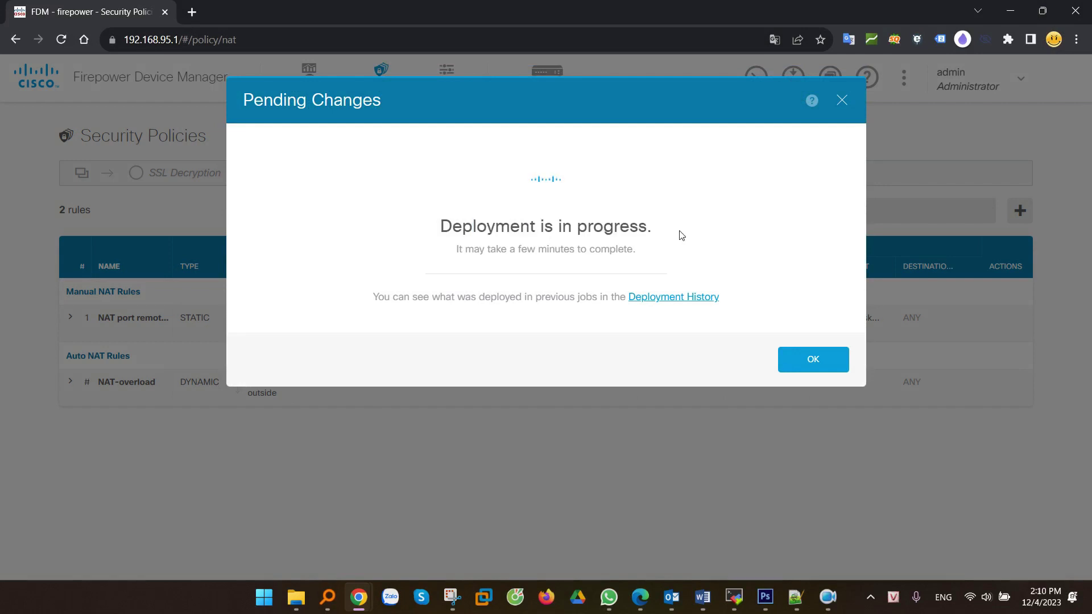
pyautogui.moveTo(415, 218); pyautogui.dragTo(710, 217)
pyautogui.click(724, 223)
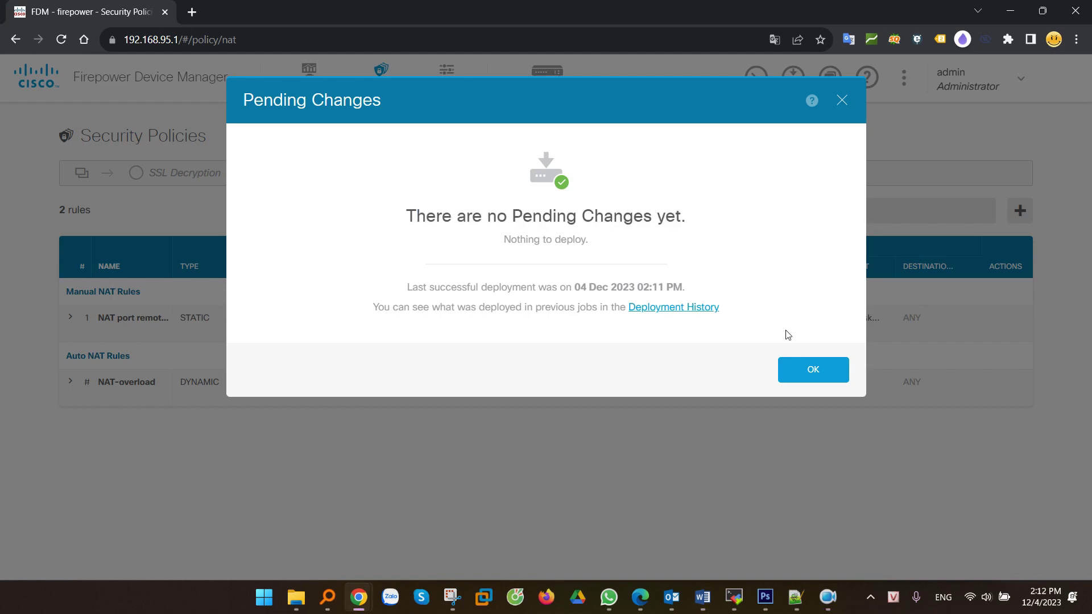
pyautogui.click(821, 376)
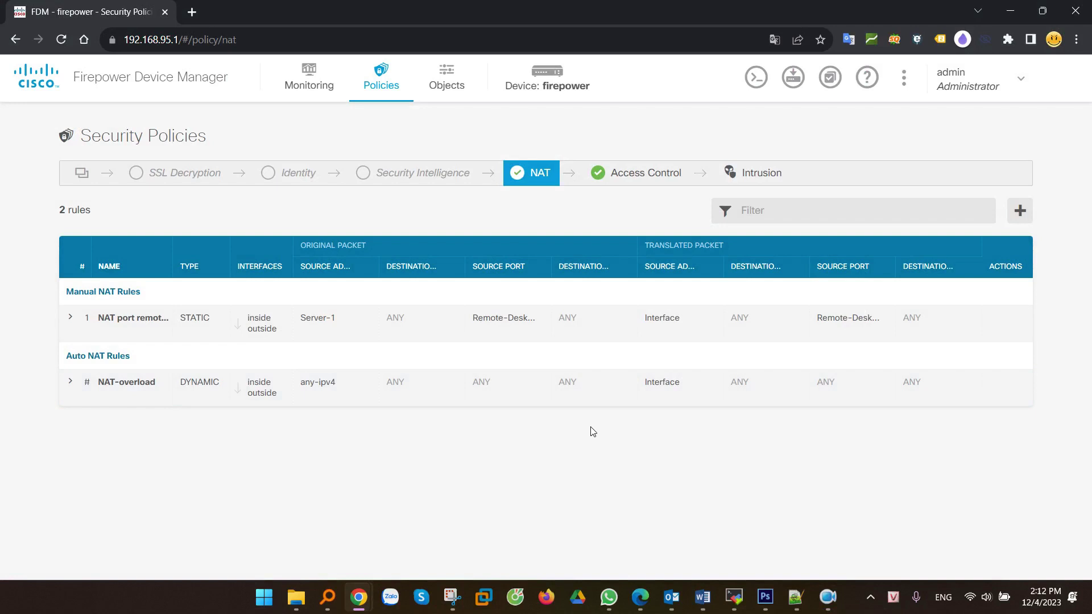
# Open ping.eu in a new browser tab and go to its Port check function
pyautogui.click(191, 11)
pyautogui.write('ping')
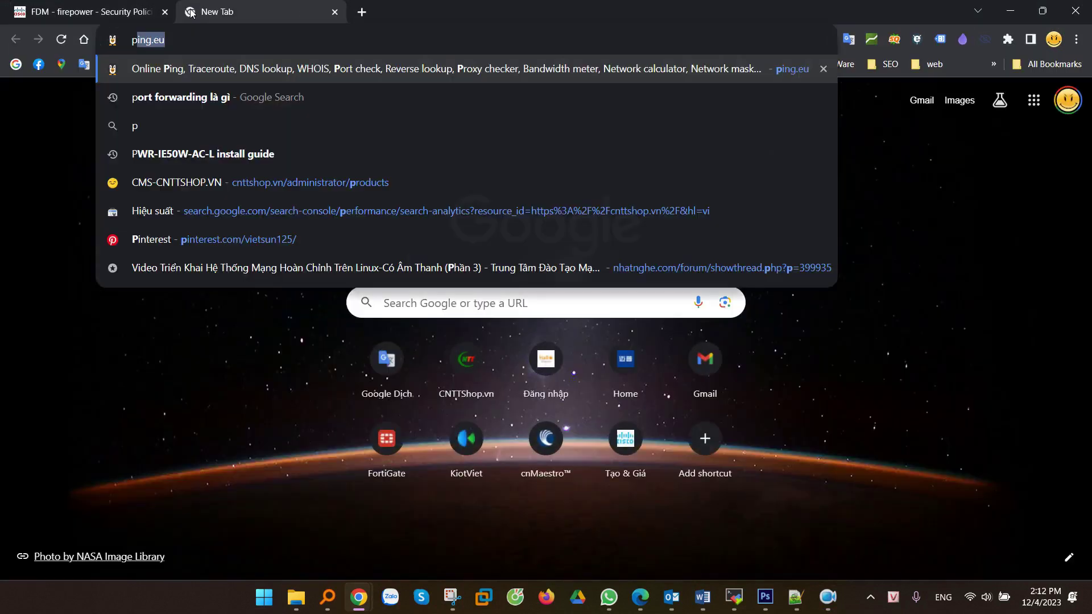
pyautogui.write('.eu')
pyautogui.press('Return')
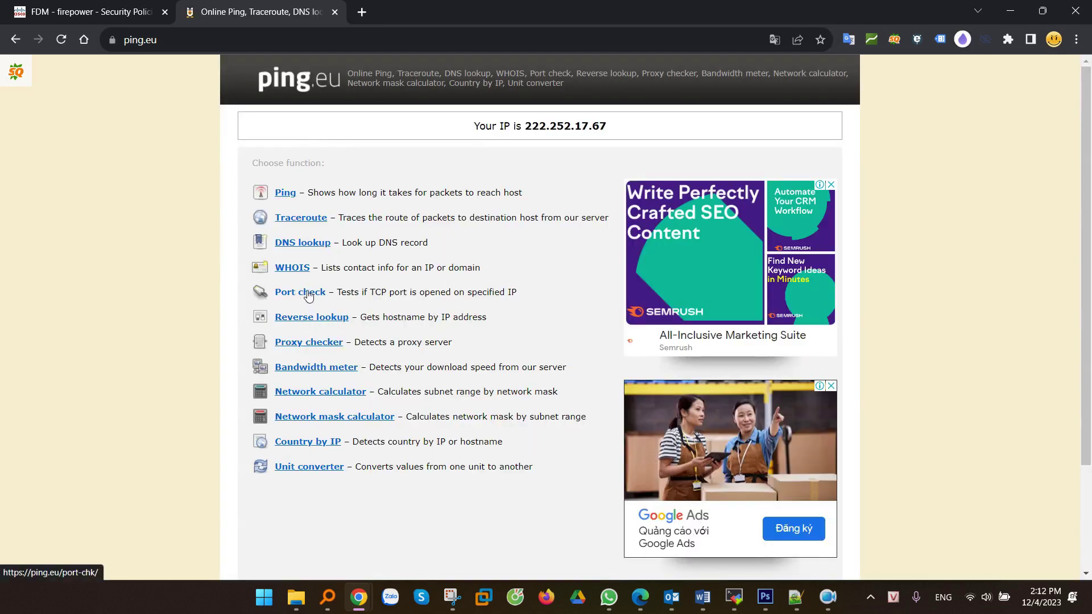
pyautogui.moveTo(368, 296); pyautogui.dragTo(310, 295)
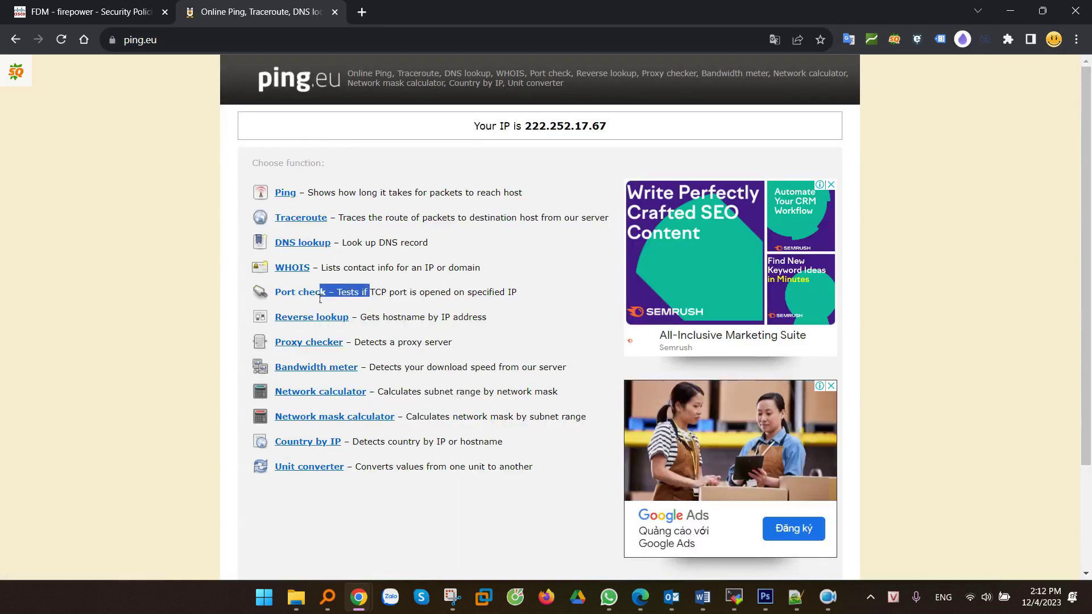
pyautogui.click(290, 296)
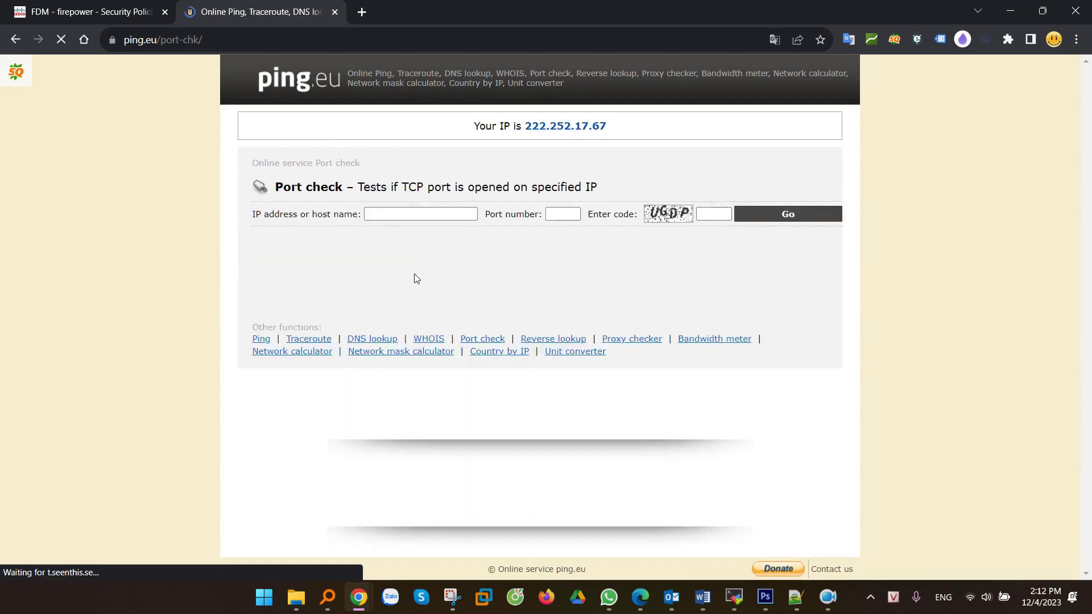
# Fill in the port check with IP address 27.79.156.209 and port number 3389
pyautogui.click(390, 215)
pyautogui.write('27.79.156.209')
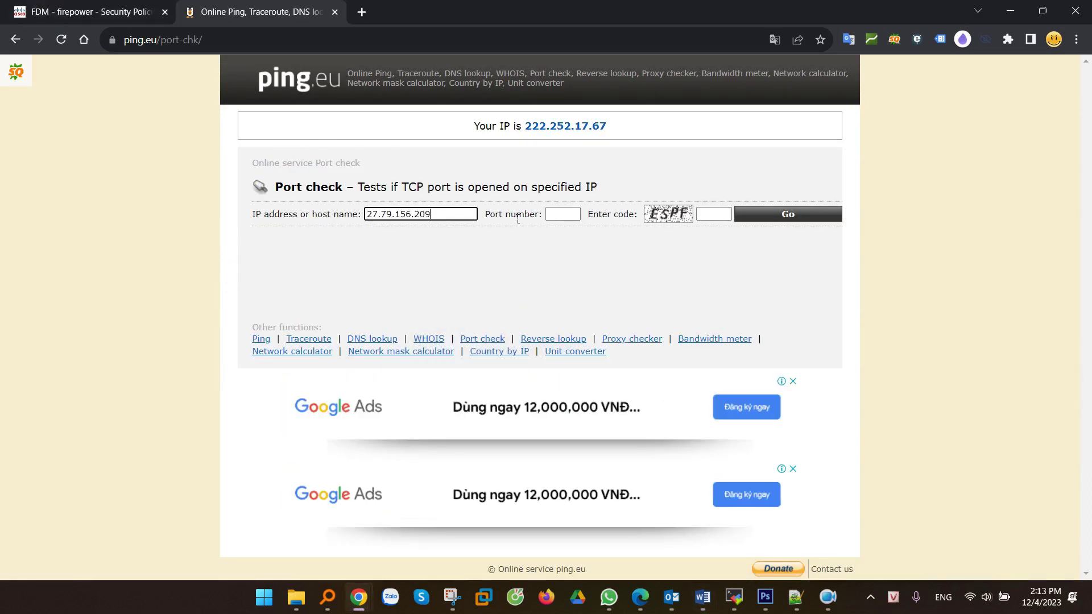
pyautogui.click(565, 217)
pyautogui.write('3389')
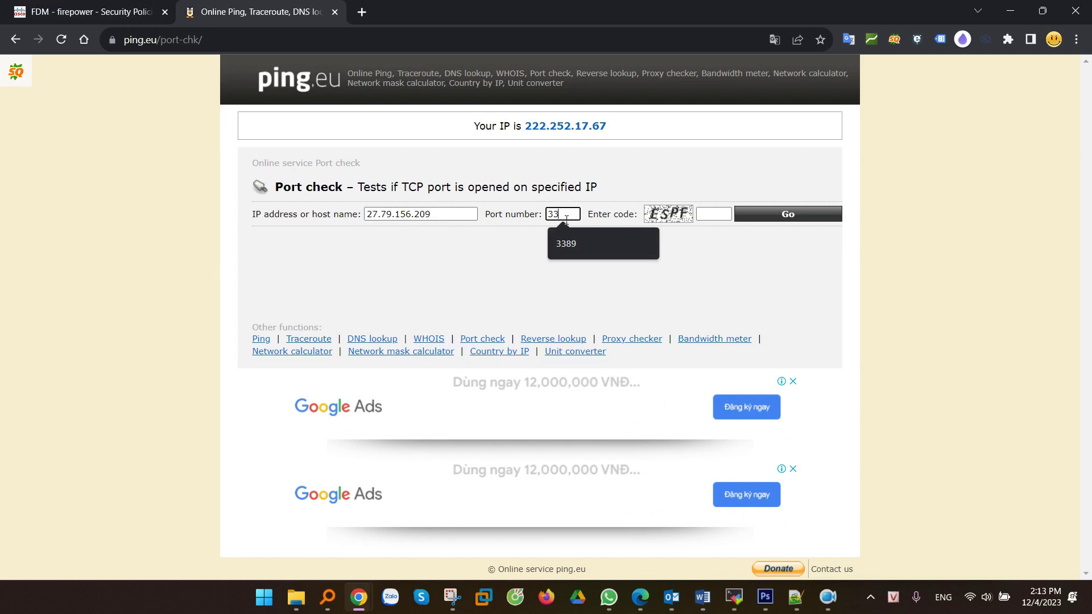
# Enter the verification code shown in the image and run the port check on the given address
pyautogui.click(717, 215)
pyautogui.write('ES')
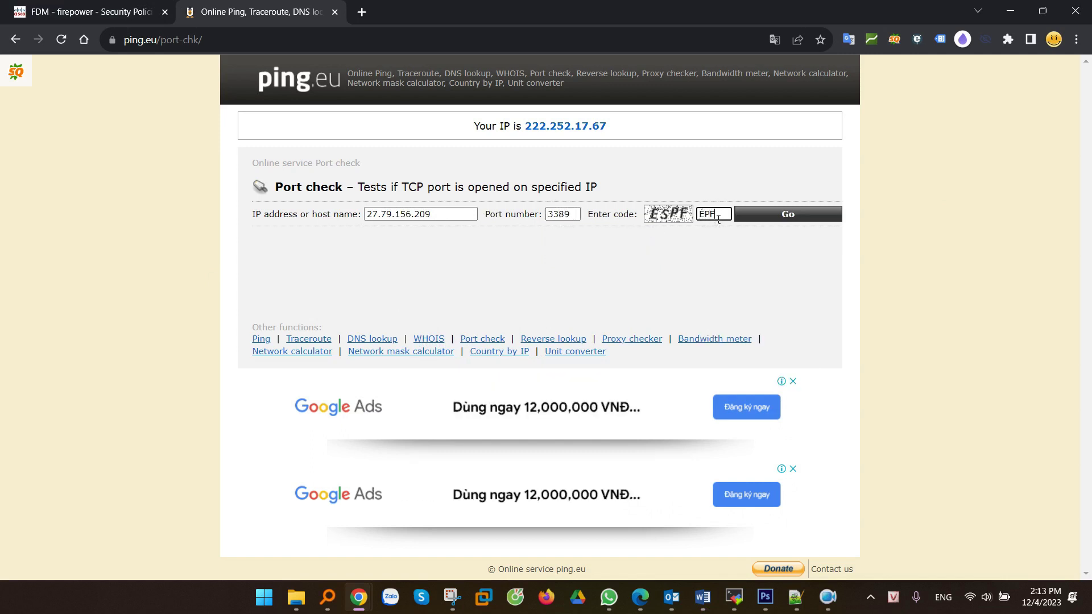
pyautogui.press('BackSpace')
pyautogui.press('BackSpace')
pyautogui.write('SP')
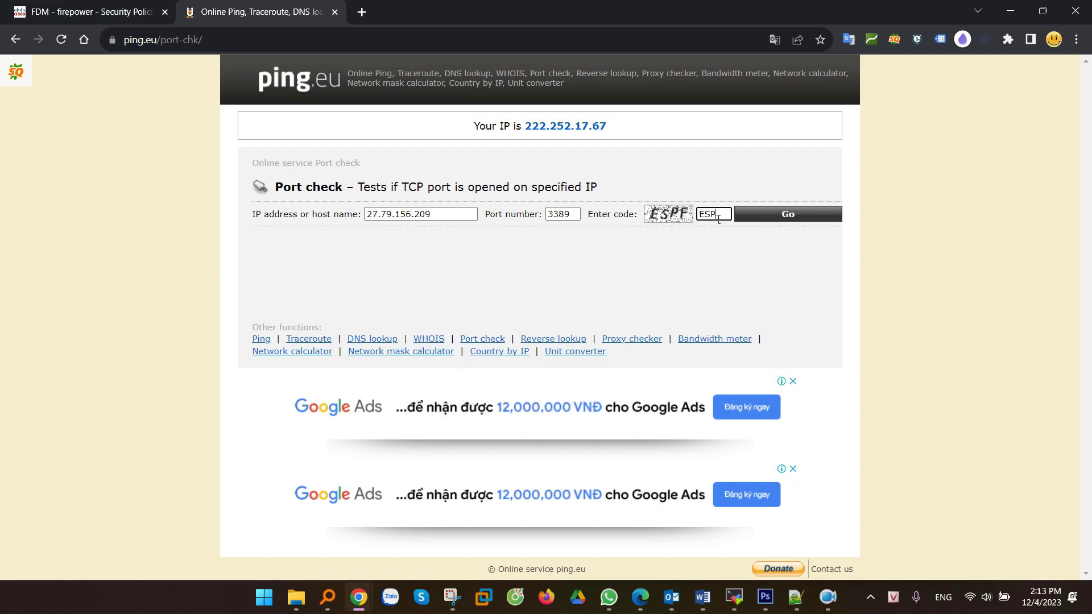
pyautogui.click(758, 218)
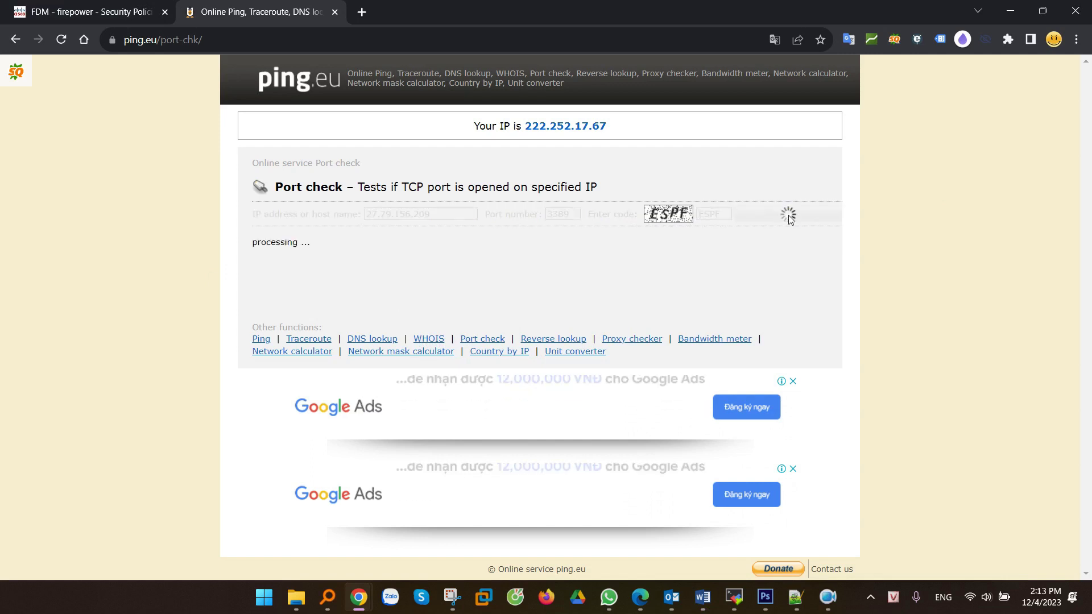
pyautogui.moveTo(272, 241); pyautogui.dragTo(409, 251)
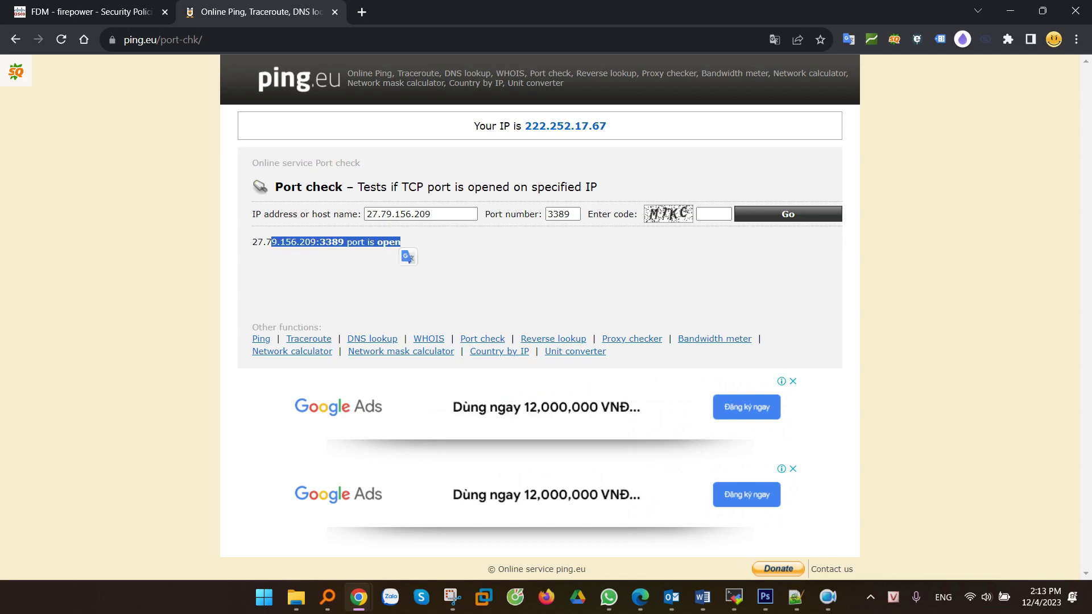
# Switch to Remote Desktop Connection and start a connection to computer 27.79.156.209
pyautogui.click(262, 601)
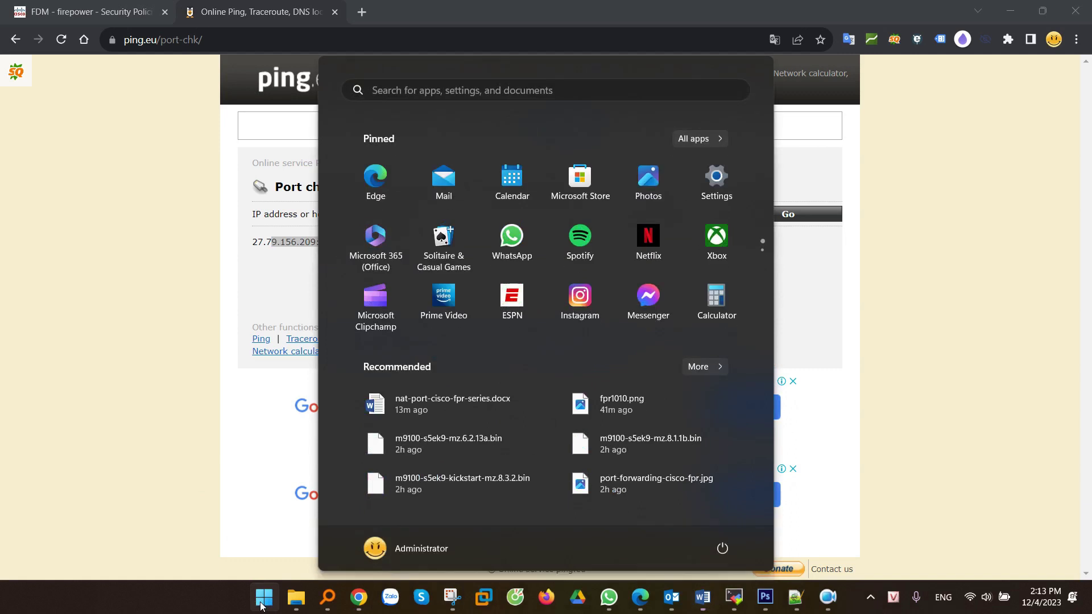
pyautogui.write('remote')
pyautogui.press('Return')
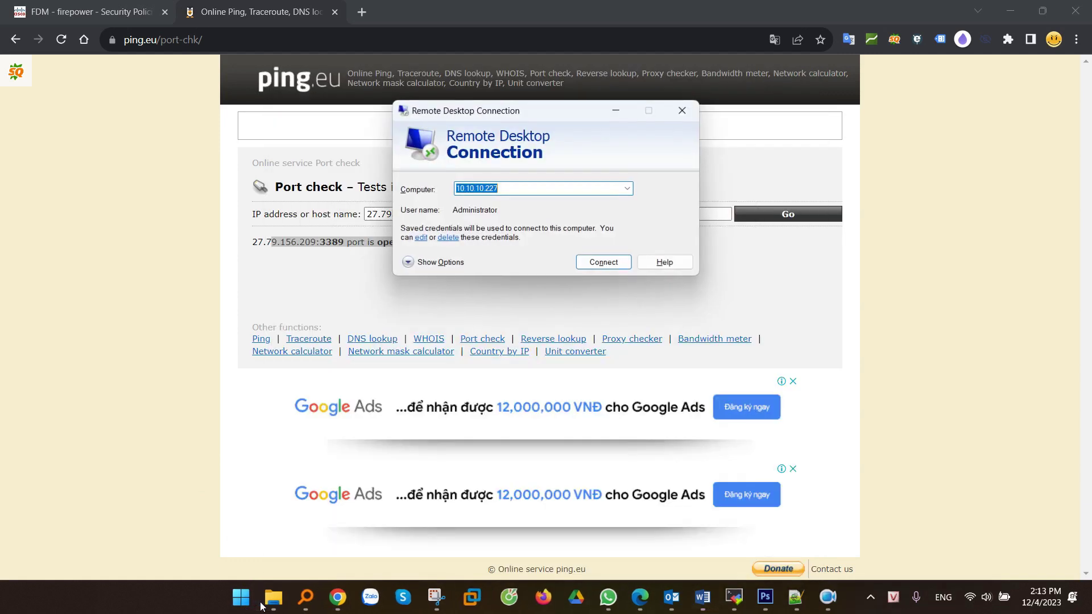
pyautogui.write('27.79.156.209')
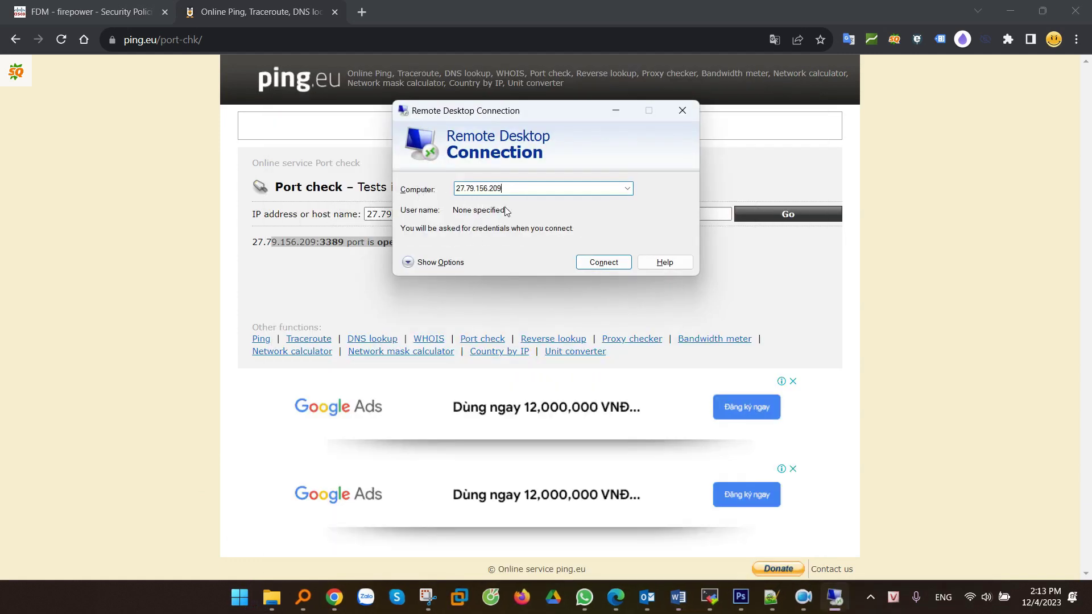
pyautogui.click(608, 264)
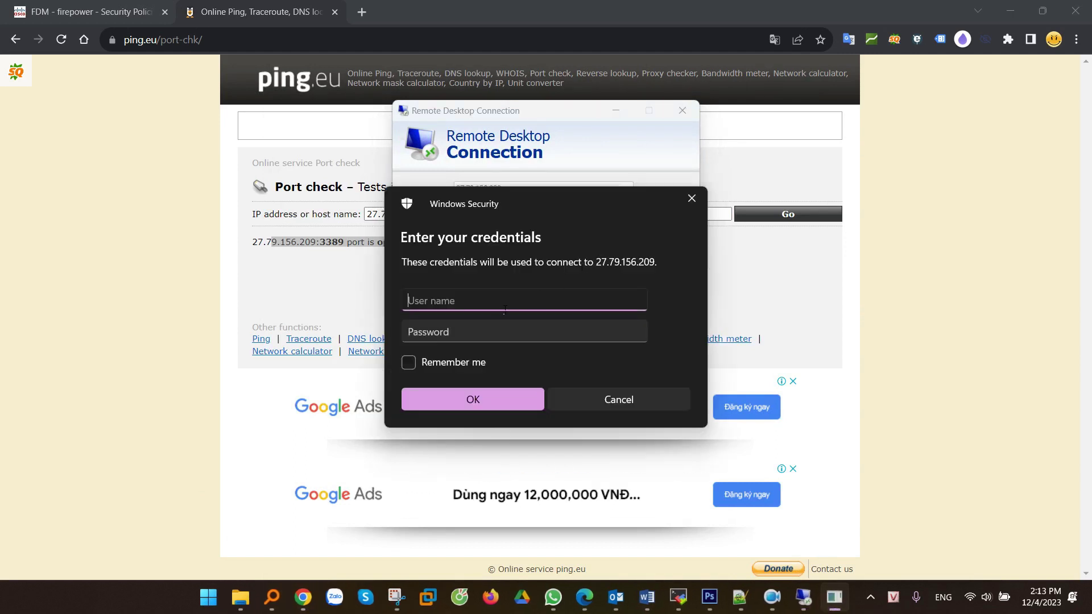
# Review the port check result in the browser and return to the Firepower NAT policy page
pyautogui.click(379, 244)
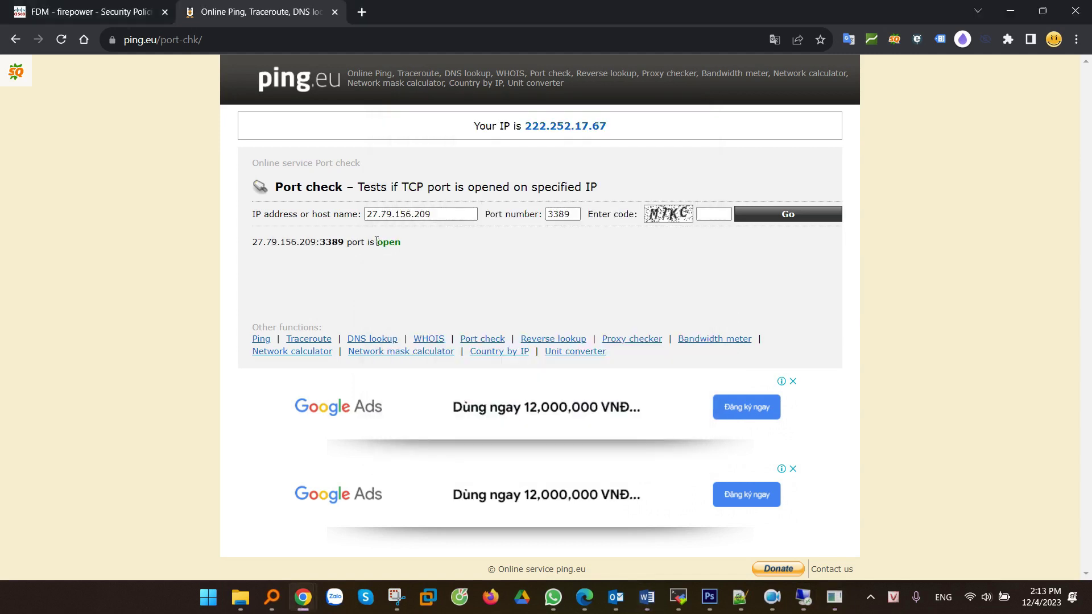
pyautogui.doubleClick(382, 246)
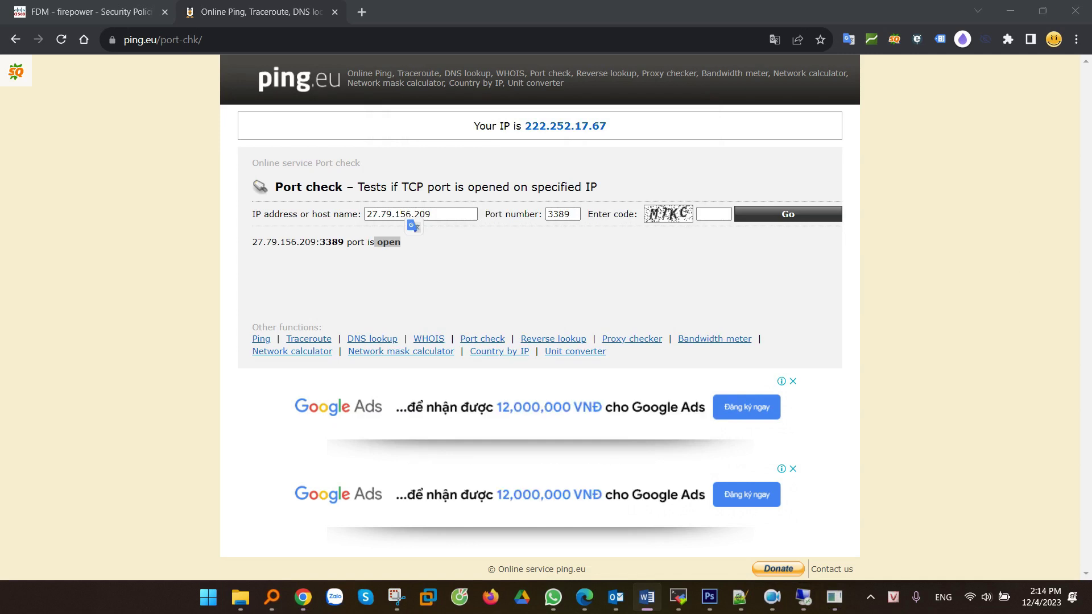
pyautogui.click(102, 11)
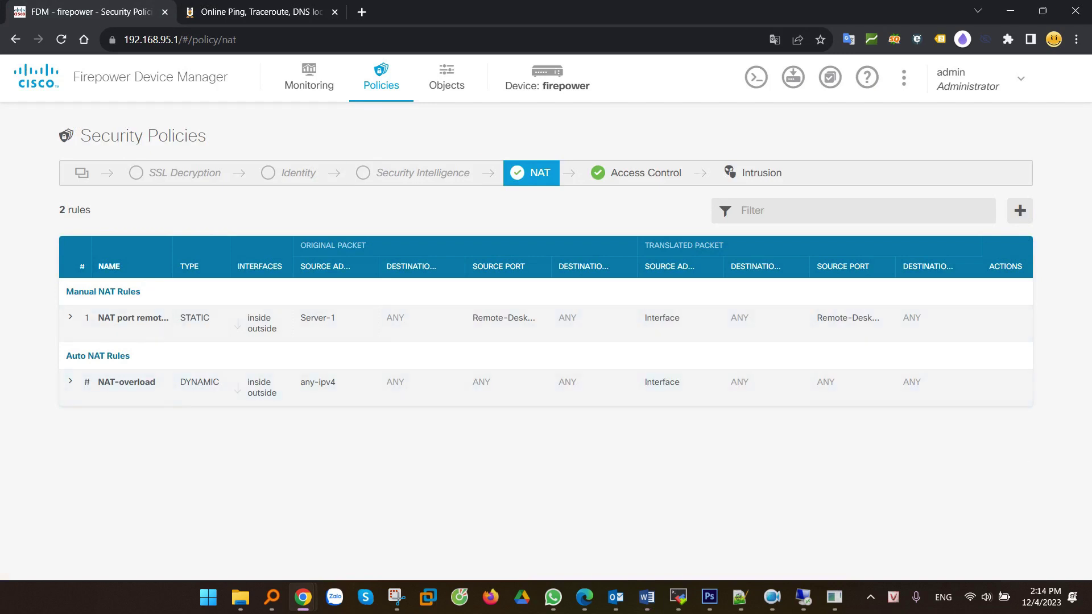